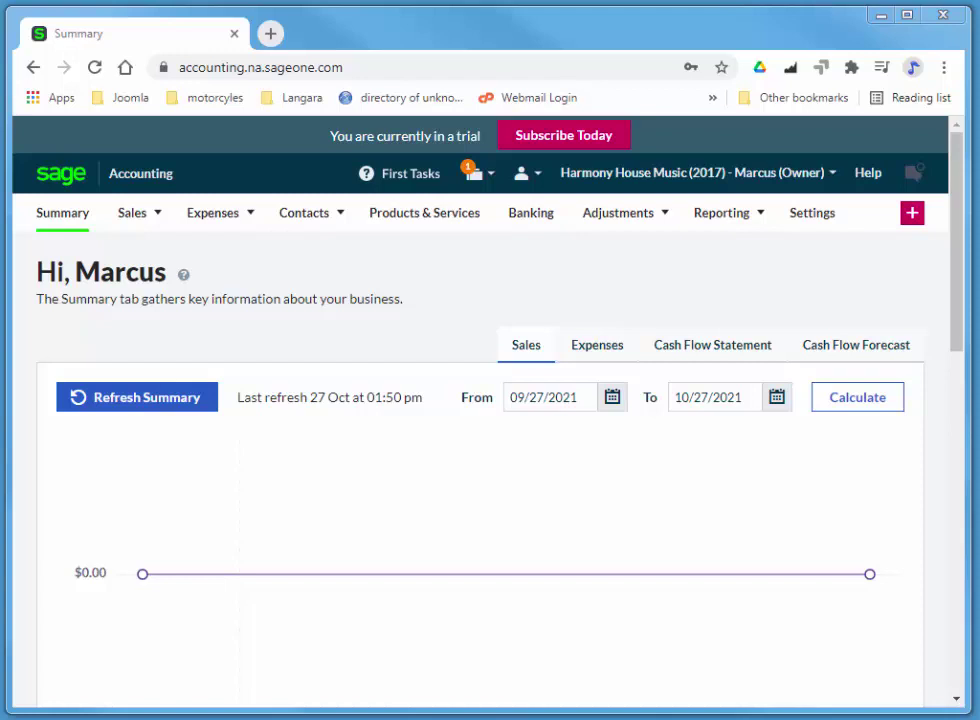
# - Start a new sales invoice from the Sales Invoices list and open its customer list
pyautogui.moveTo(129, 215)
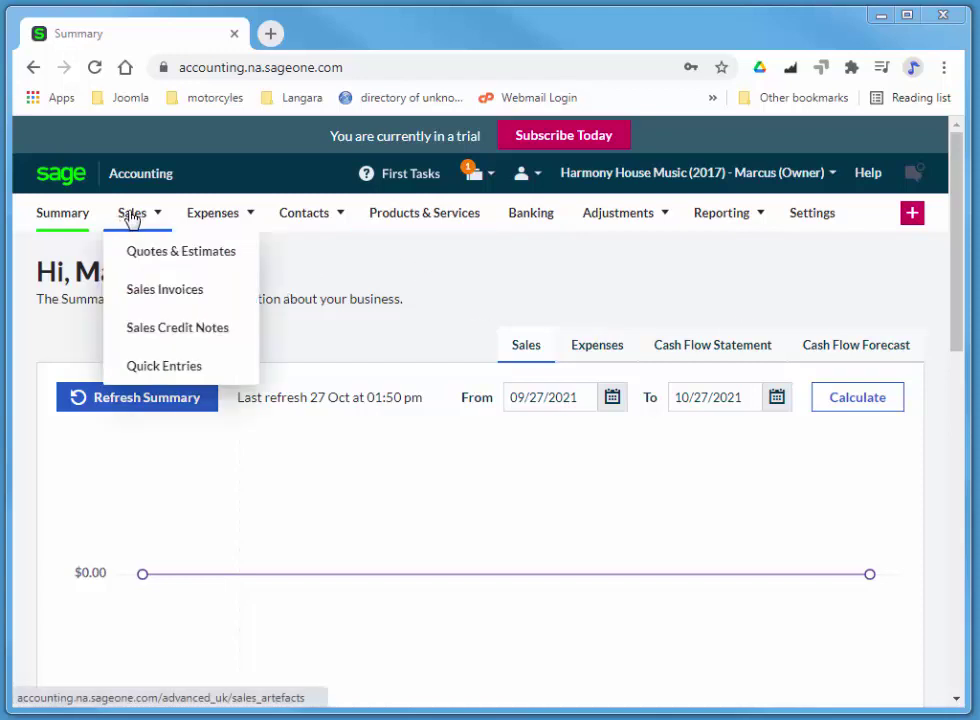
pyautogui.click(180, 295)
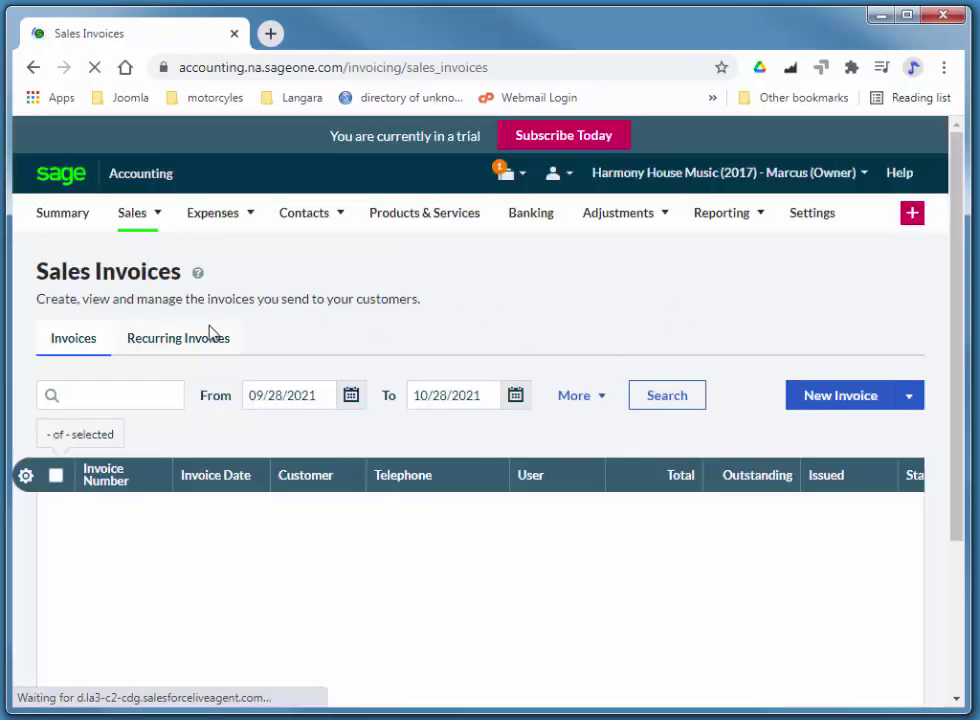
pyautogui.click(857, 401)
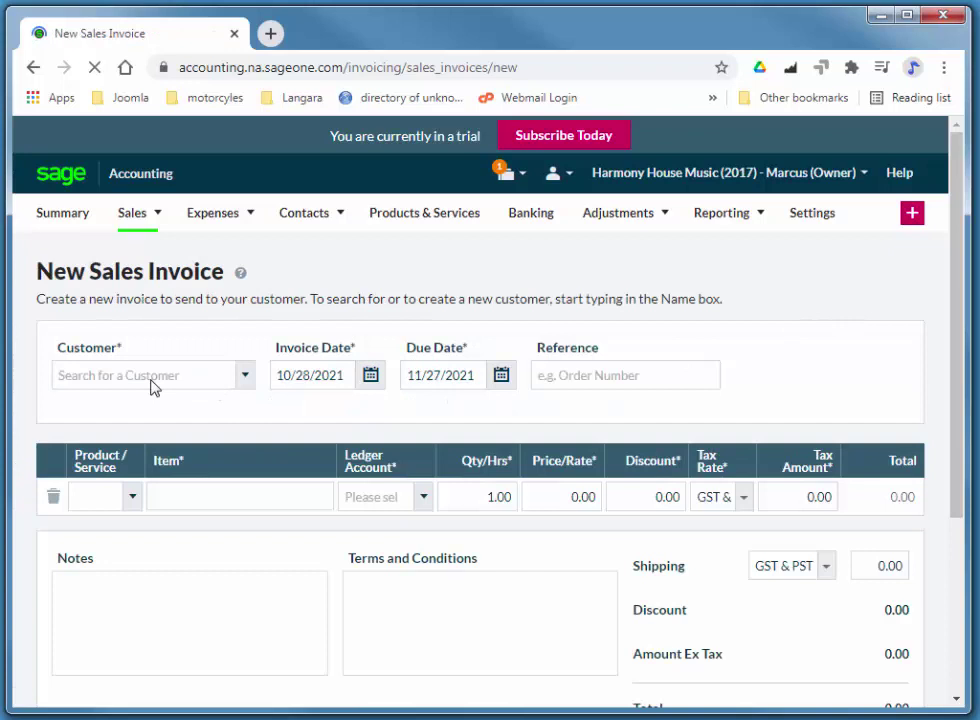
pyautogui.click(139, 375)
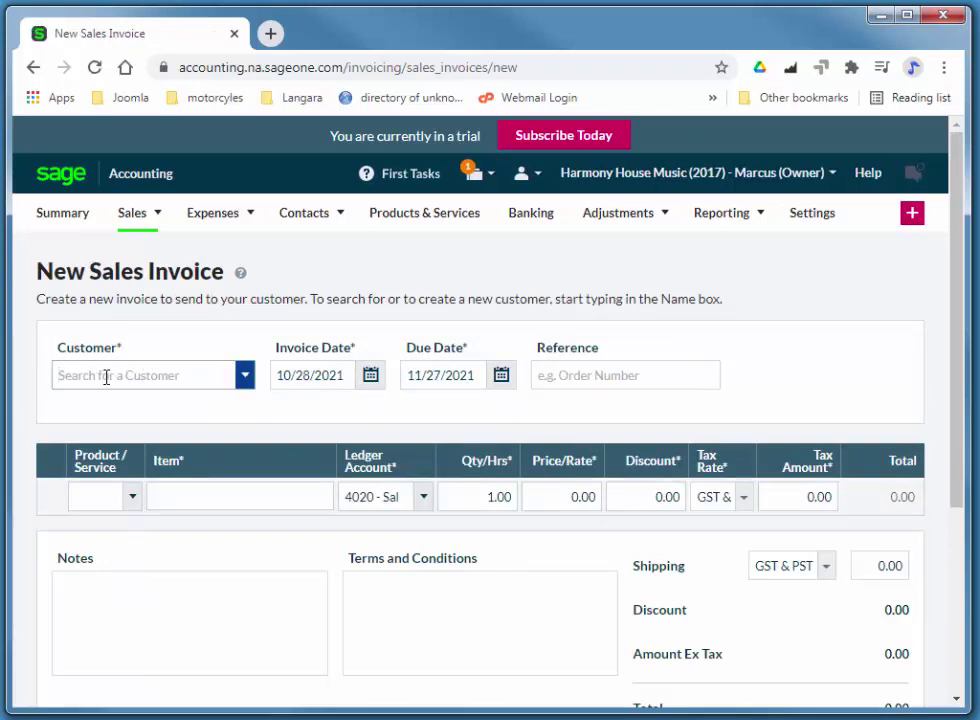
pyautogui.click(245, 376)
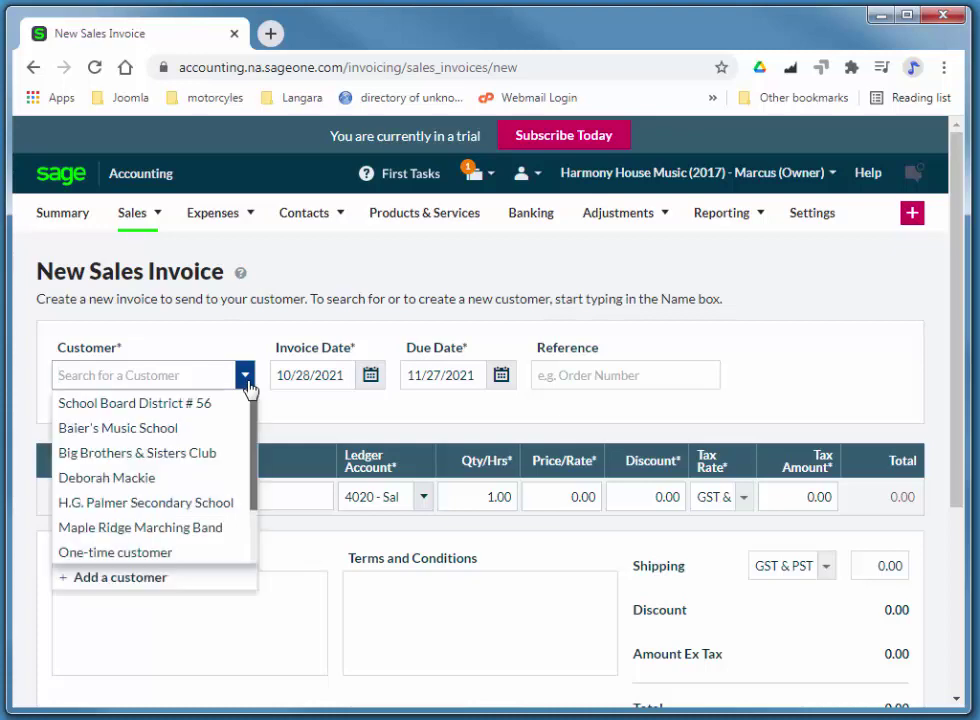
# - Add customer 'Daily Counter Sales' in British Columbia and save it onto the invoice
pyautogui.click(152, 580)
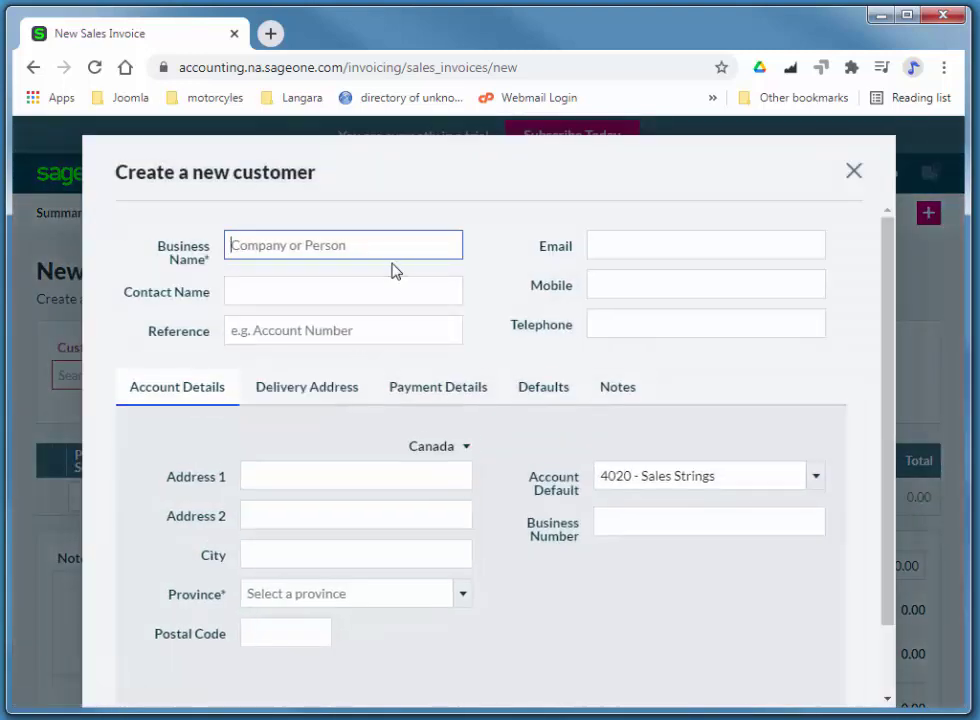
pyautogui.write('Dai')
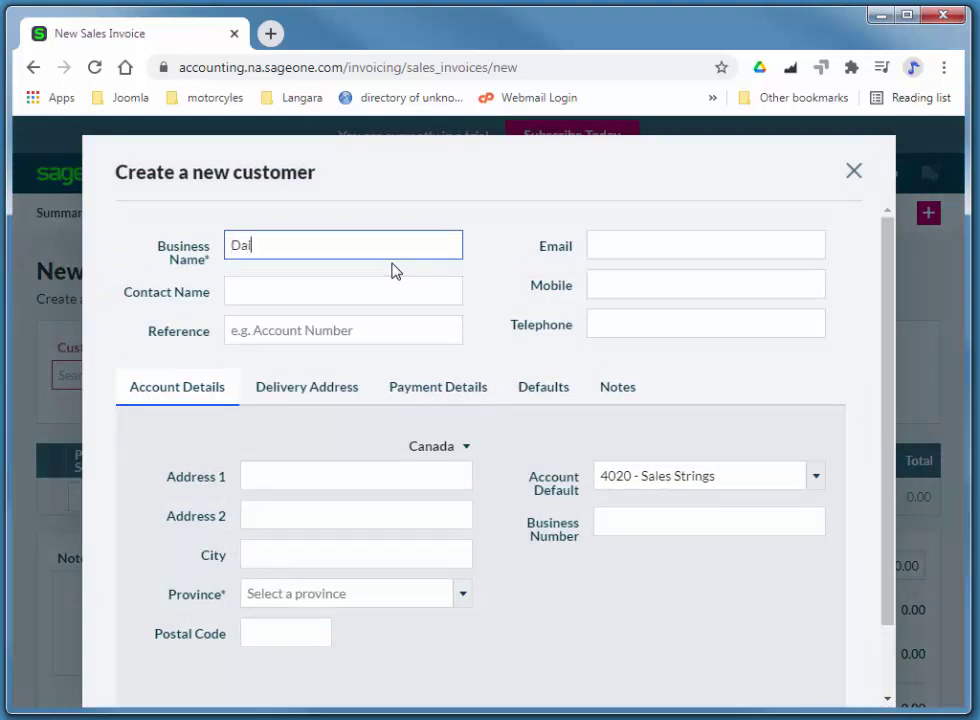
pyautogui.write('ly Counter Sales')
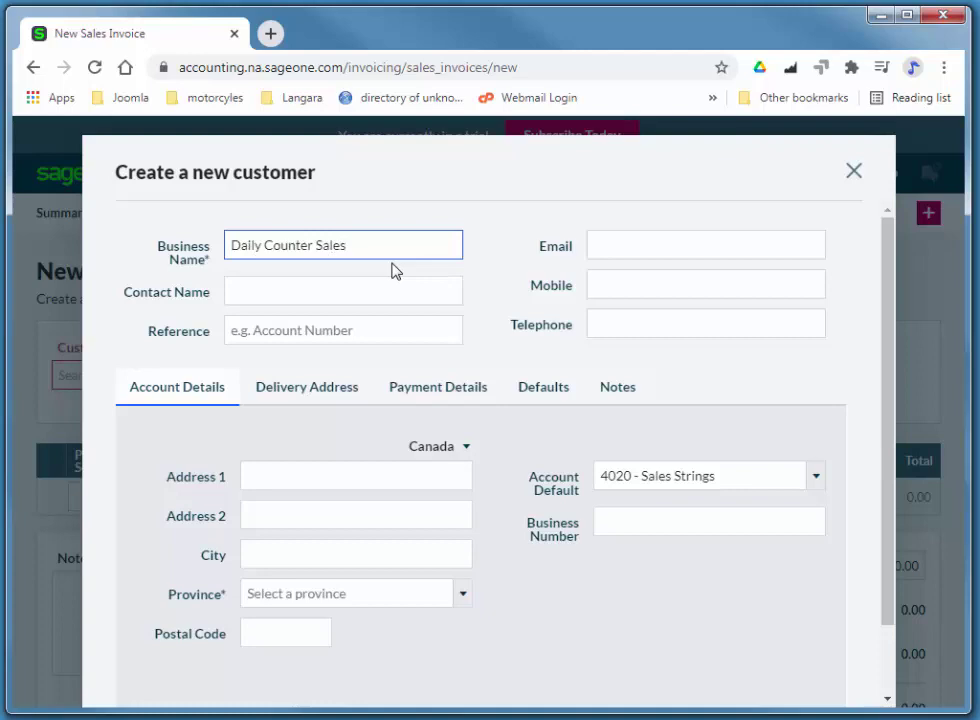
pyautogui.click(260, 593)
pyautogui.click(313, 647)
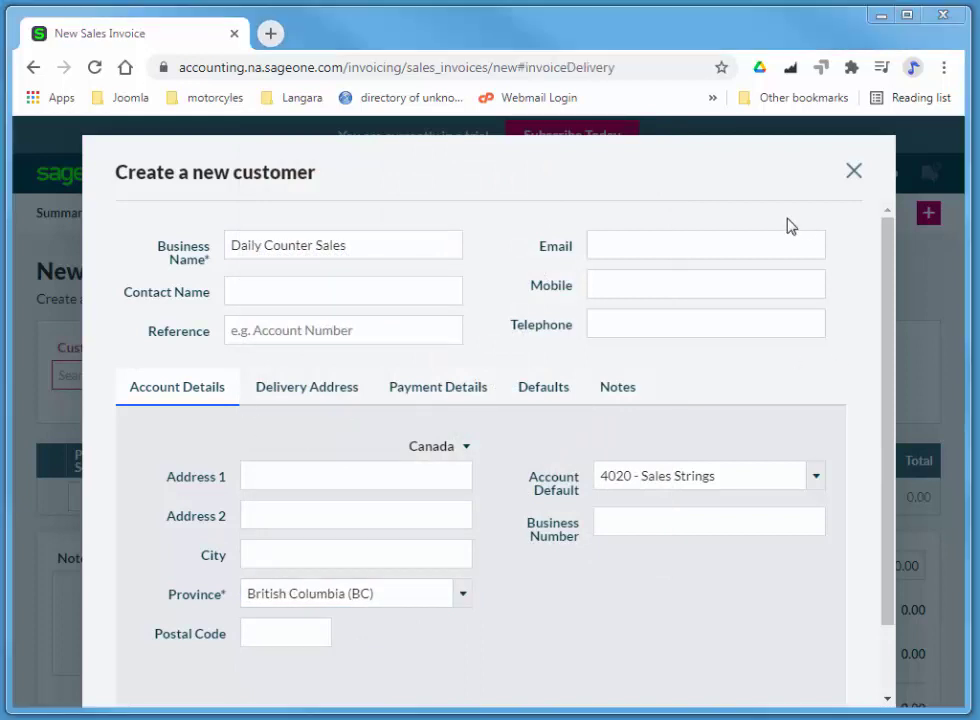
pyautogui.click(549, 396)
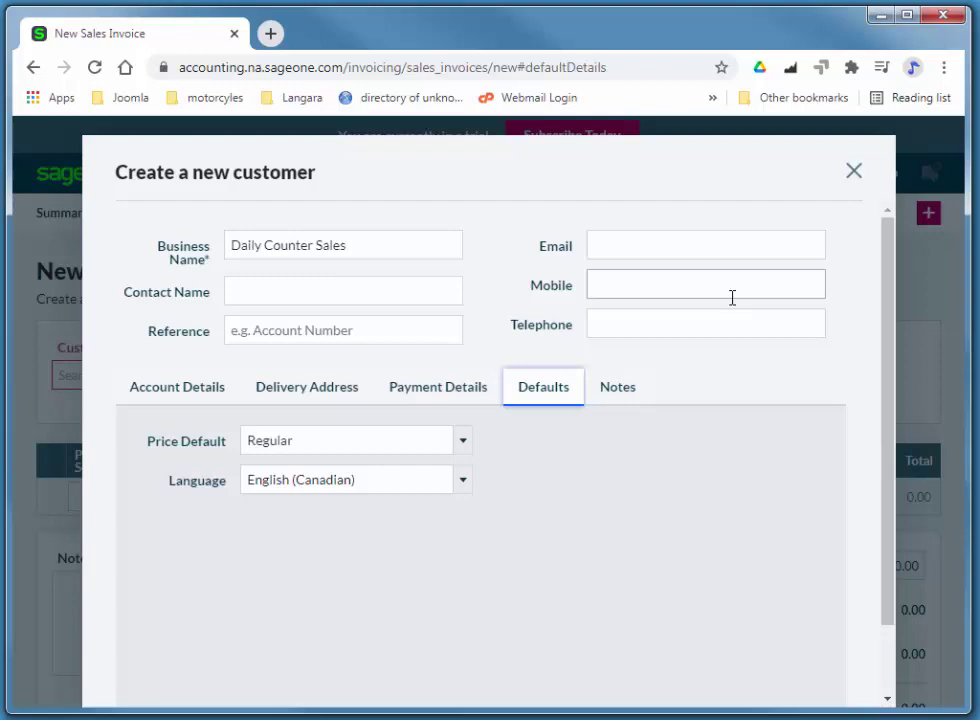
pyautogui.moveTo(886, 300); pyautogui.dragTo(895, 400)
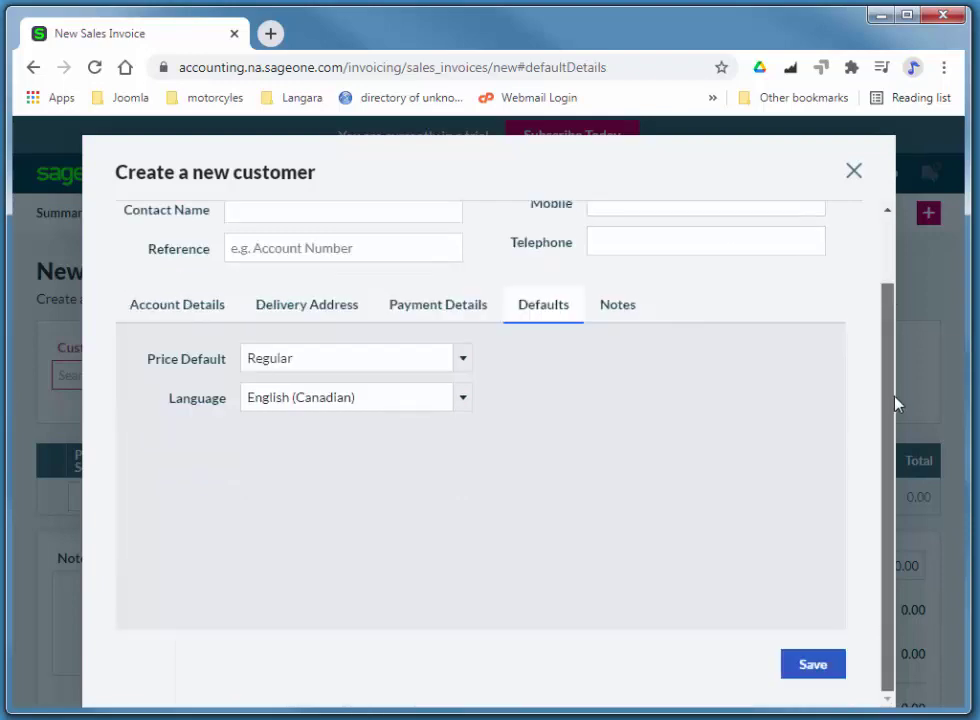
pyautogui.click(824, 668)
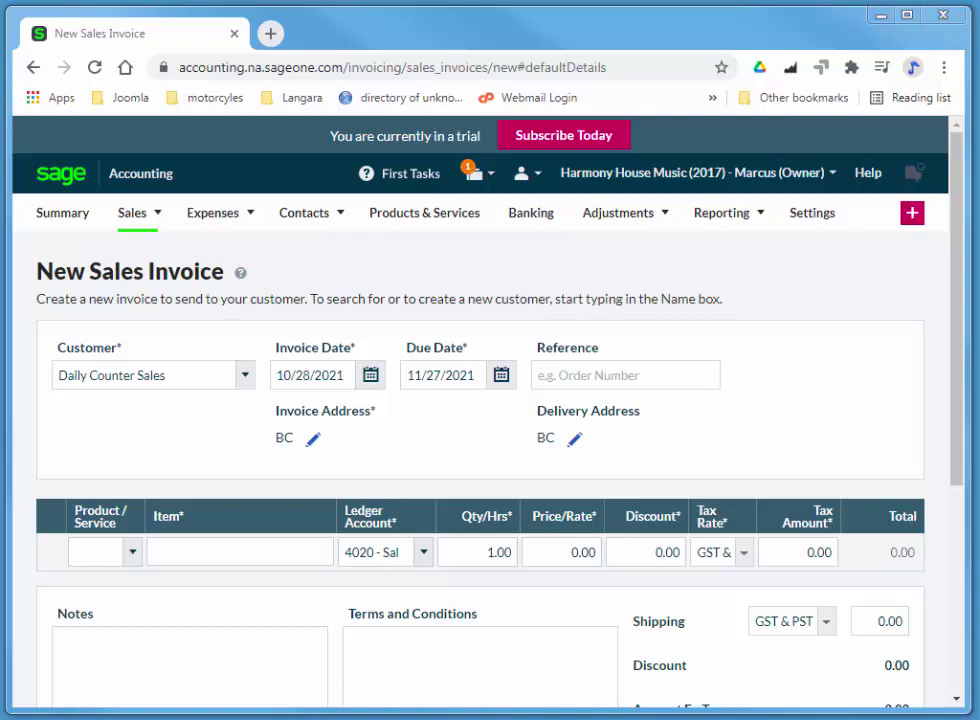
# - Add Carry Bag (49.95) and Tenor Recorder (159.95) as the first two invoice lines
pyautogui.click(101, 551)
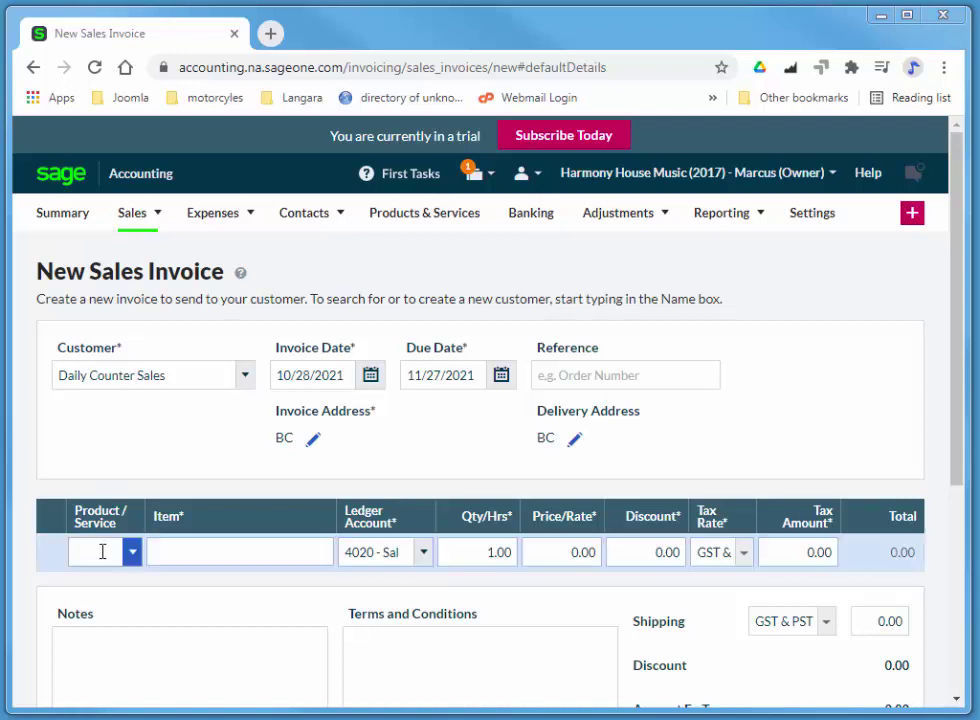
pyautogui.write('carry')
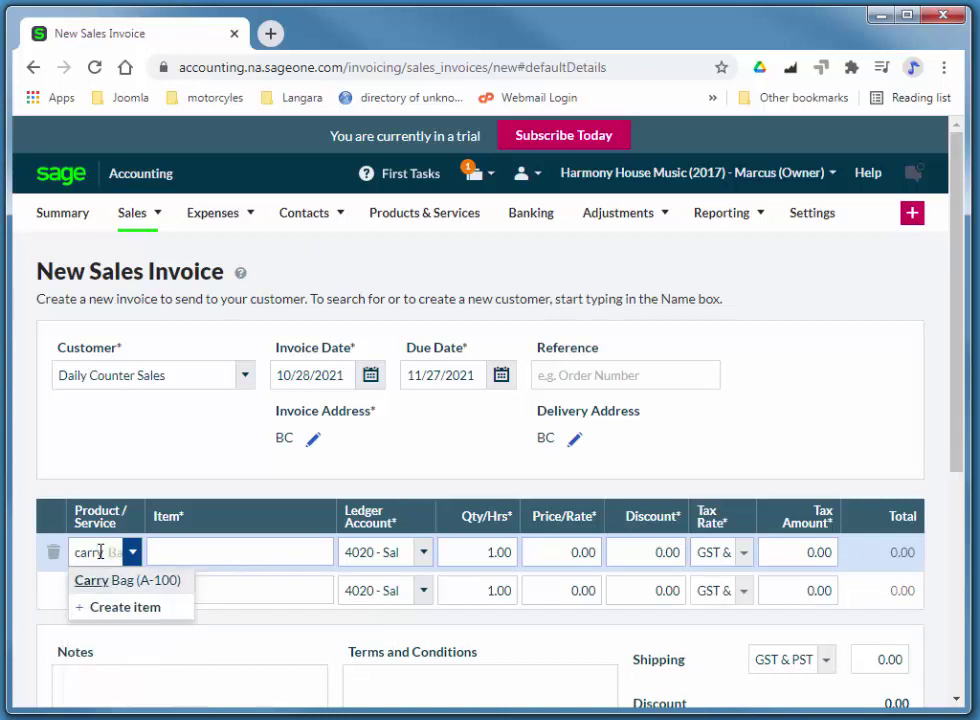
pyautogui.press('Tab')
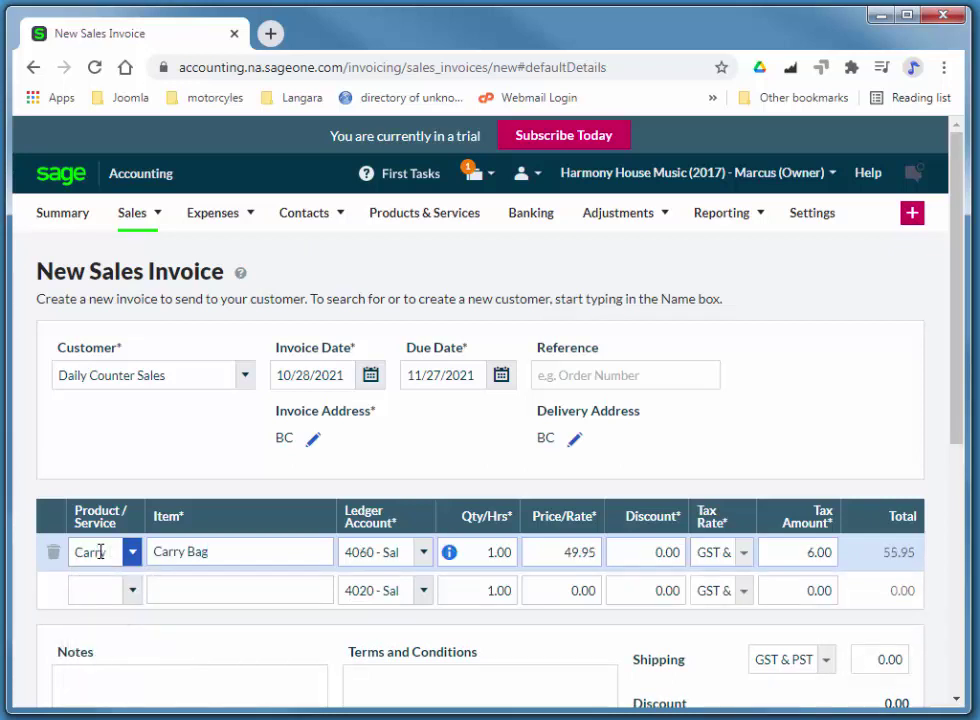
pyautogui.click(78, 589)
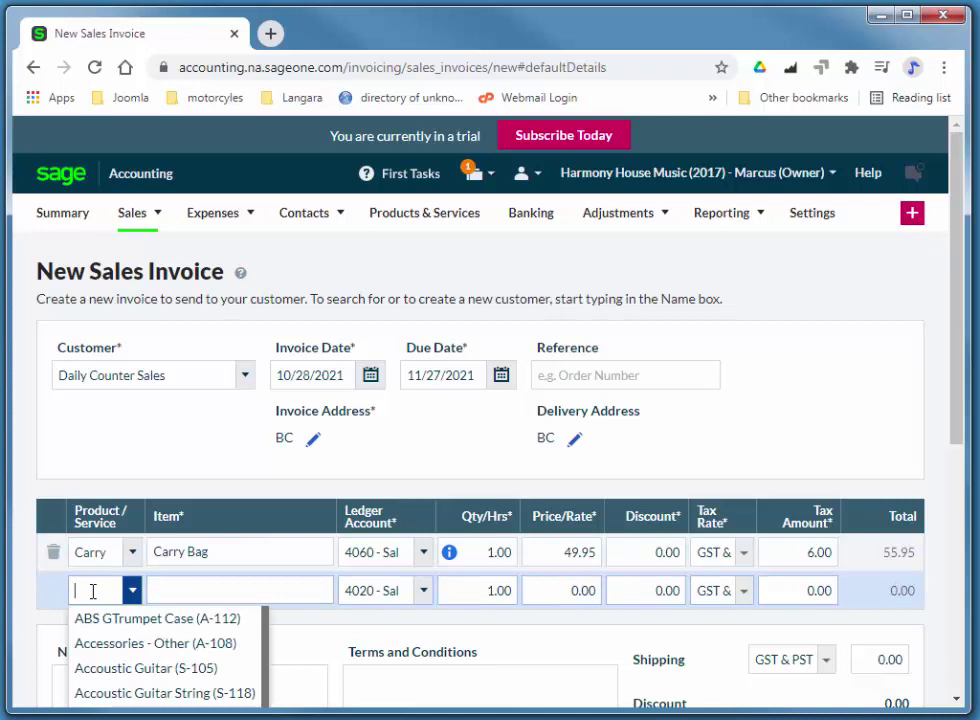
pyautogui.write('tenor')
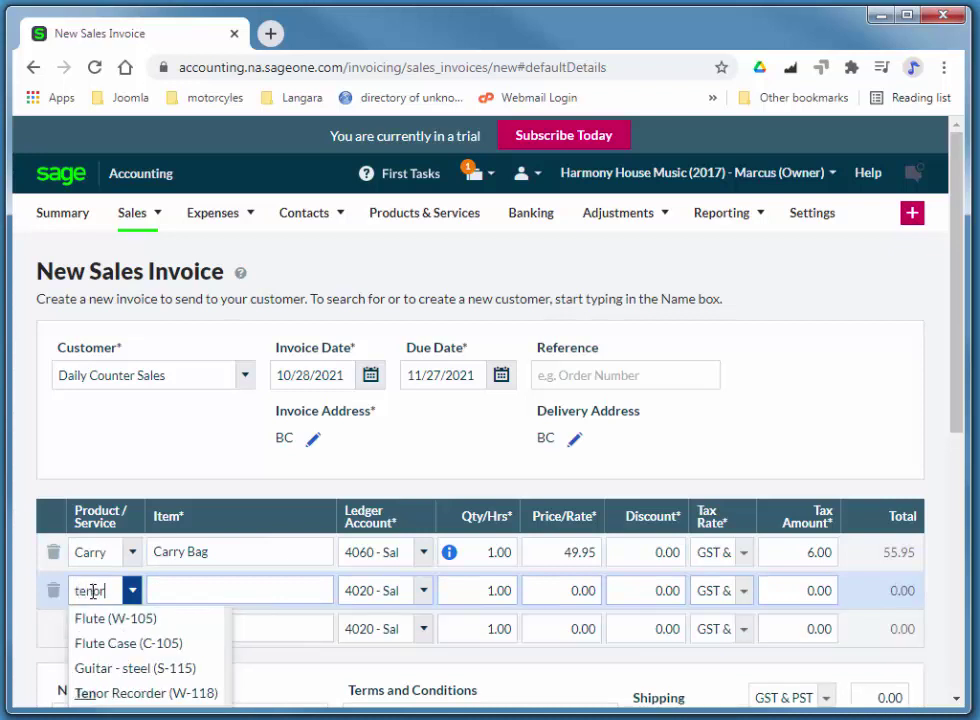
pyautogui.press('Tab')
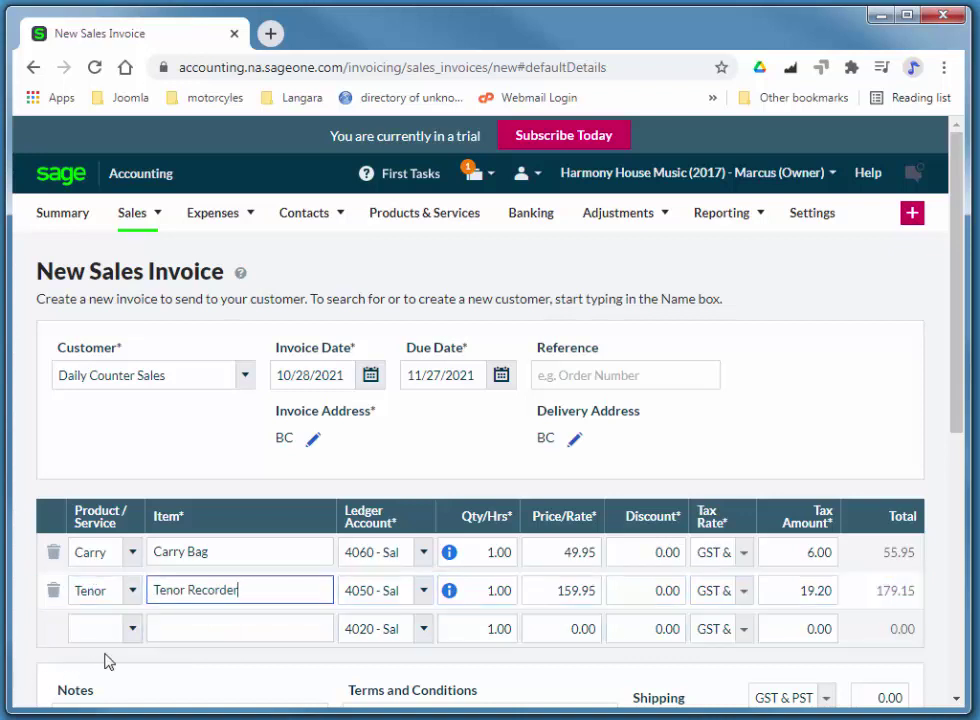
# - Add Sax straps (29.95) as the third line and start a 'sa' search on the fourth
pyautogui.click(95, 626)
pyautogui.write('sax')
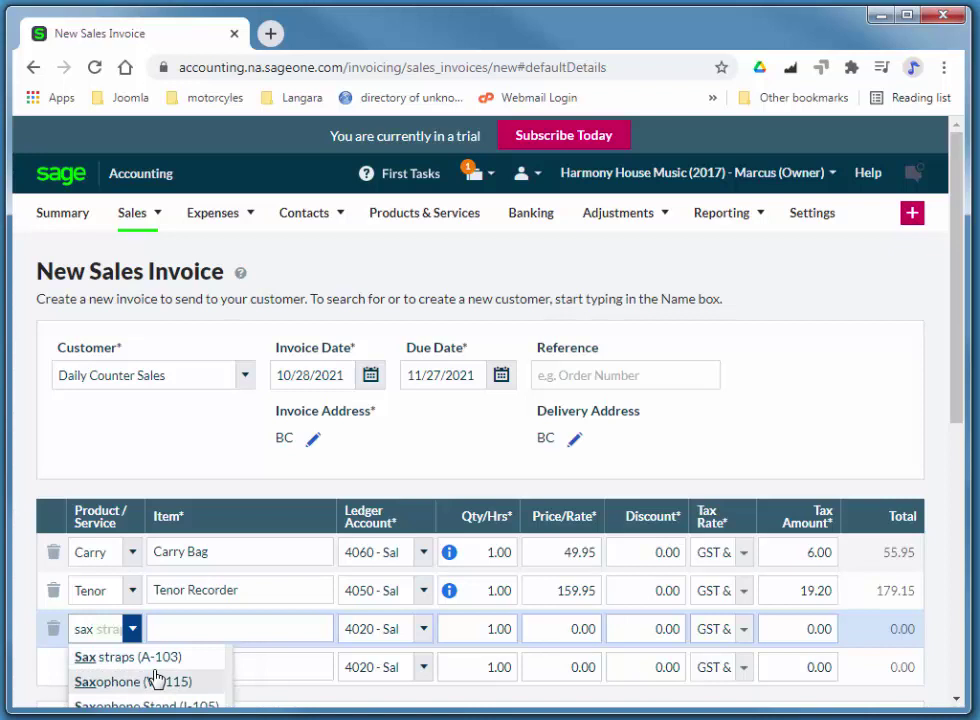
pyautogui.click(142, 656)
pyautogui.click(97, 673)
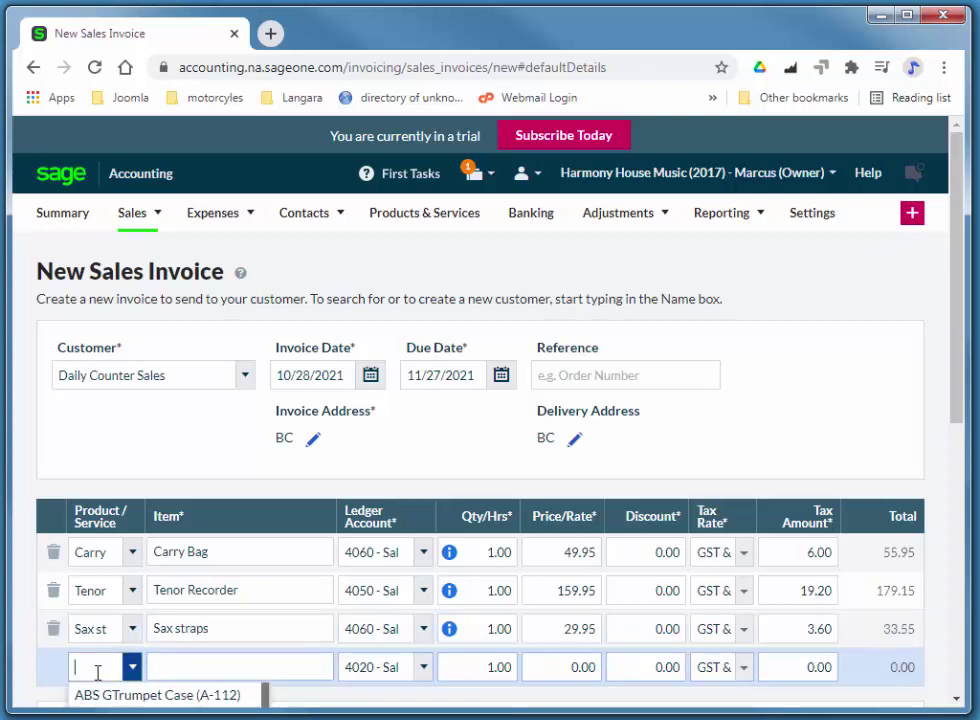
pyautogui.write('sa')
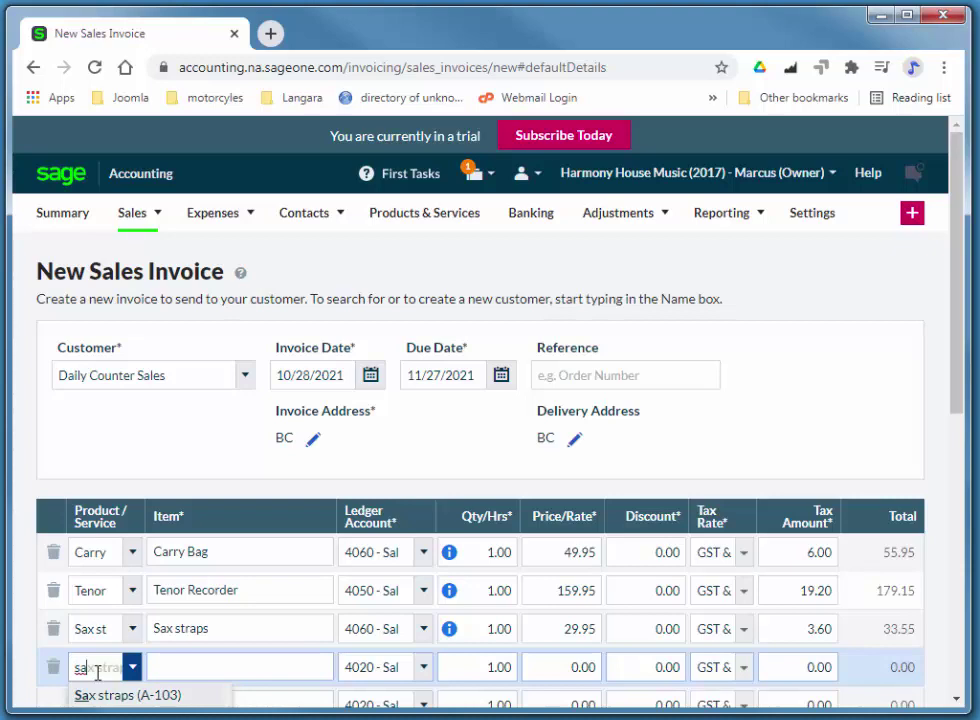
pyautogui.scroll(-1, 956, 321)
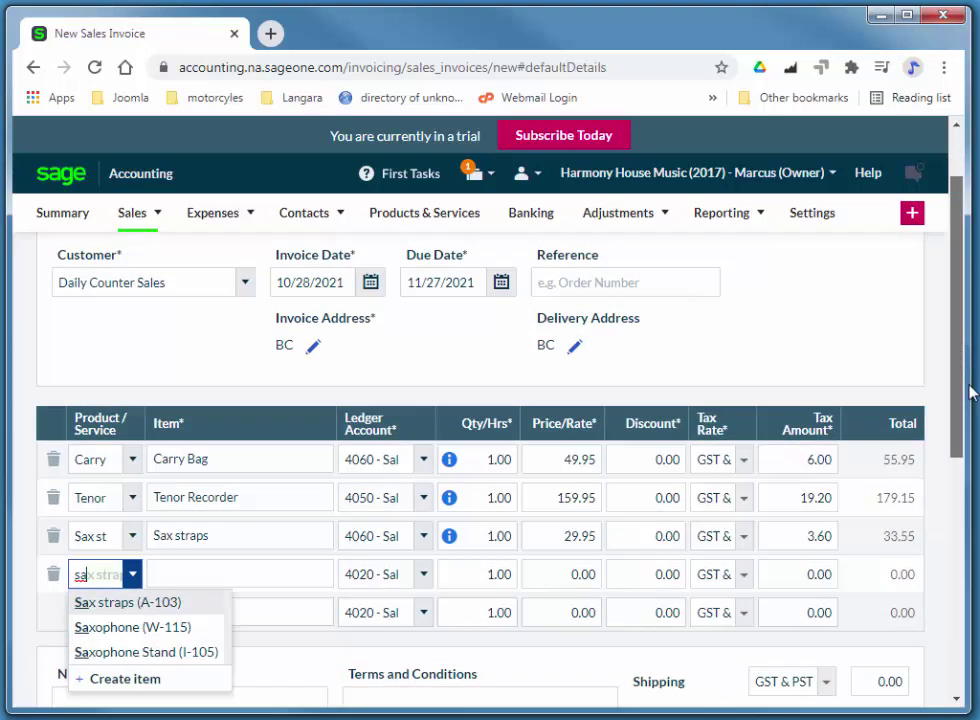
# - Add Saxophone Stand (19.95) and Student Violin (160.00) as the fourth and fifth lines
pyautogui.scroll(-1, 968, 393)
pyautogui.write('x')
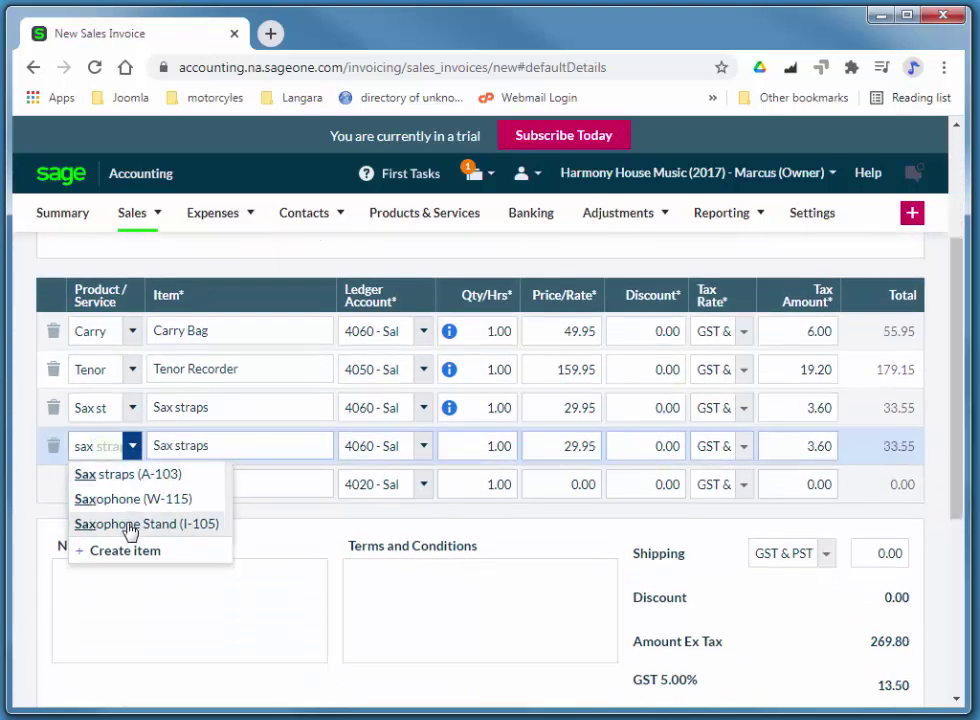
pyautogui.click(130, 525)
pyautogui.click(96, 478)
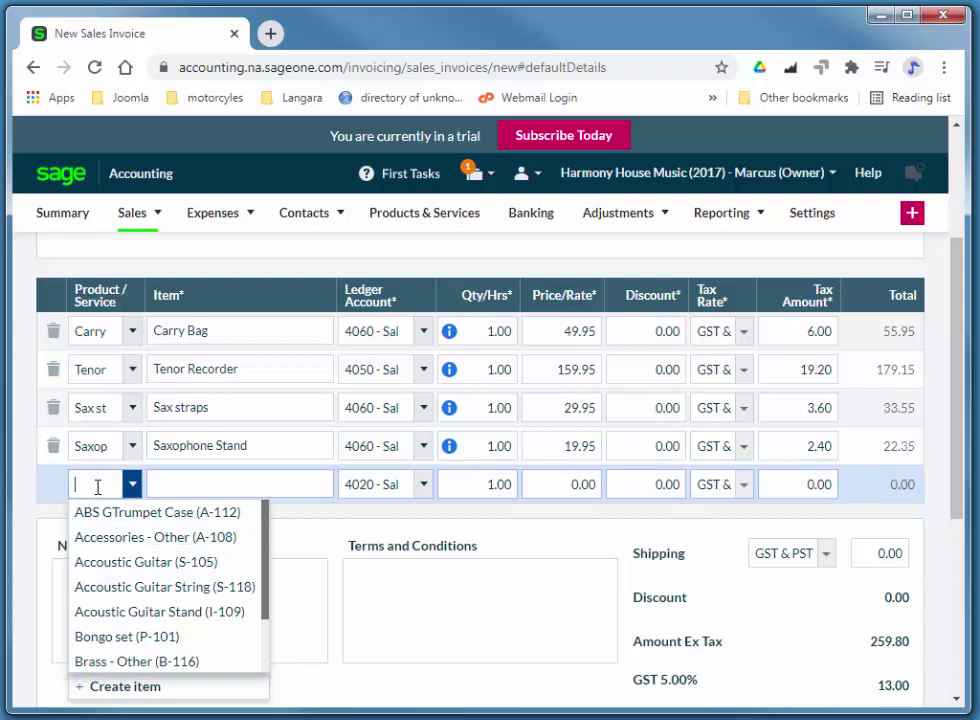
pyautogui.write('Stud')
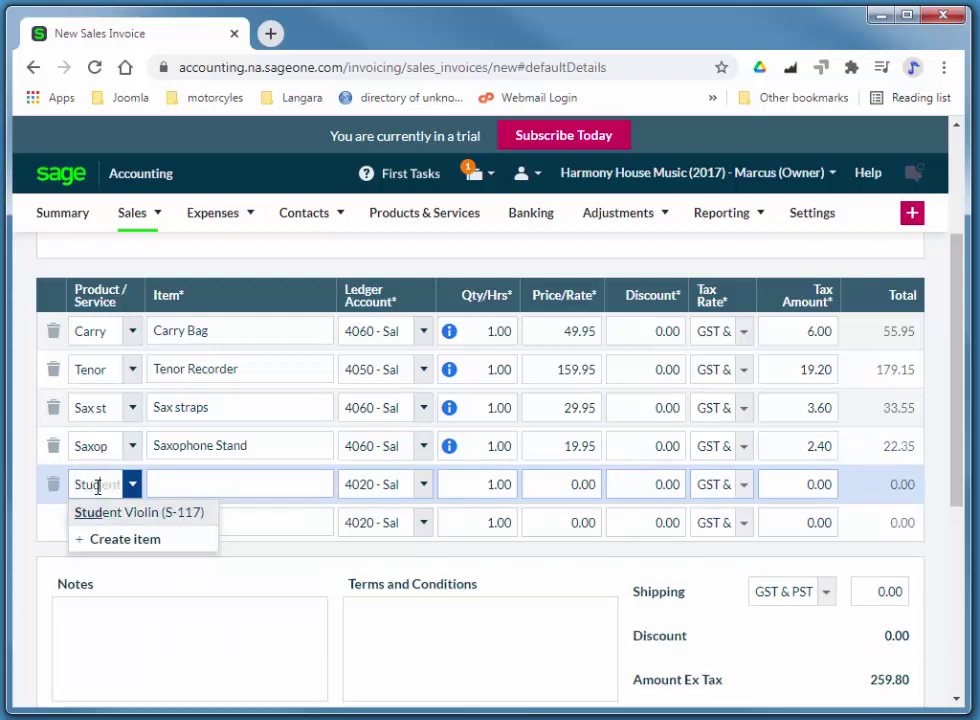
pyautogui.click(114, 513)
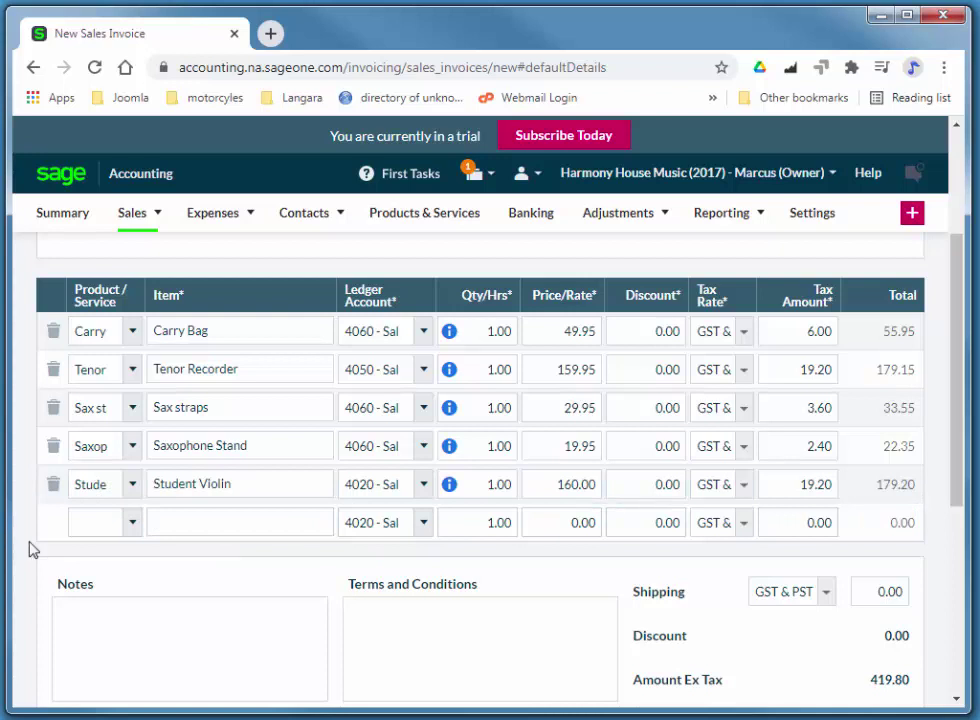
# - Add Bongo set (P-101) as a sixth line with quantity 2 at 95.00
pyautogui.click(90, 526)
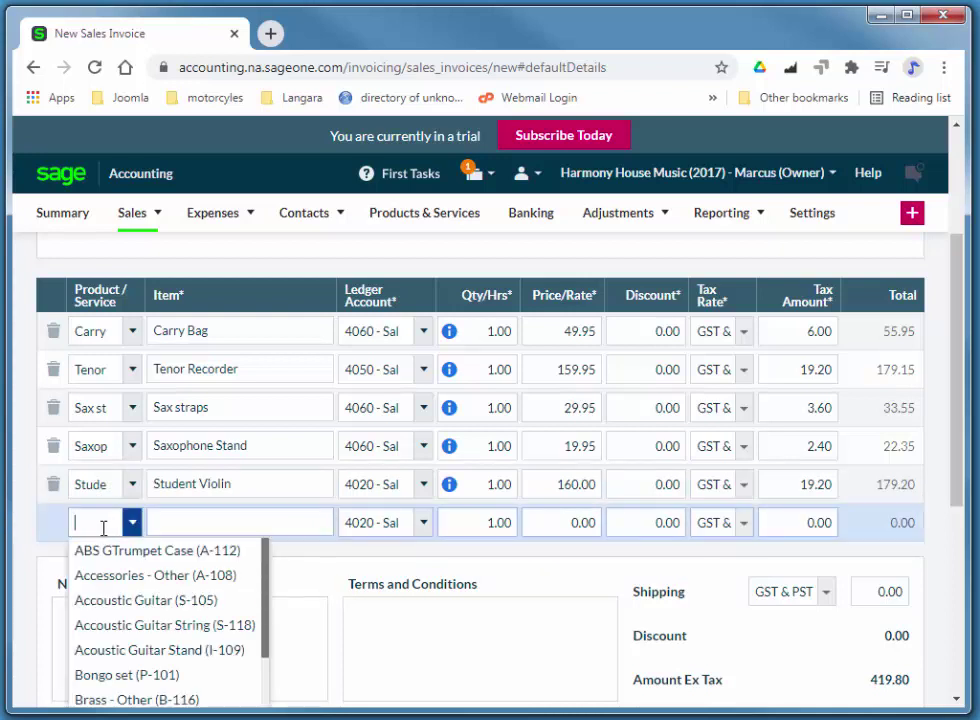
pyautogui.write('10')
pyautogui.press('BackSpace')
pyautogui.press('BackSpace')
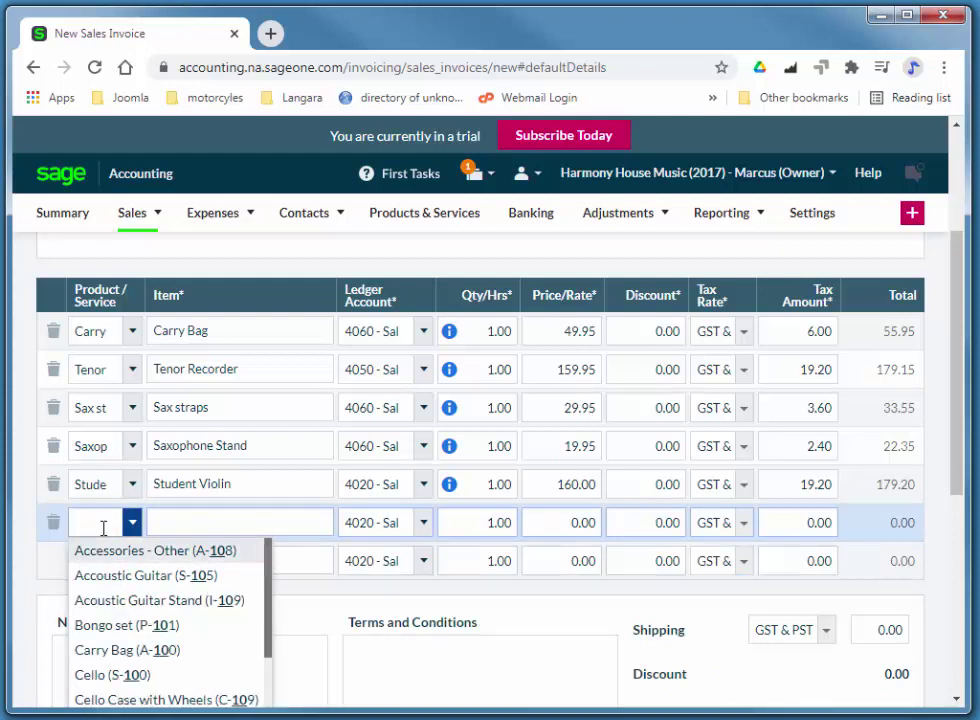
pyautogui.write('101')
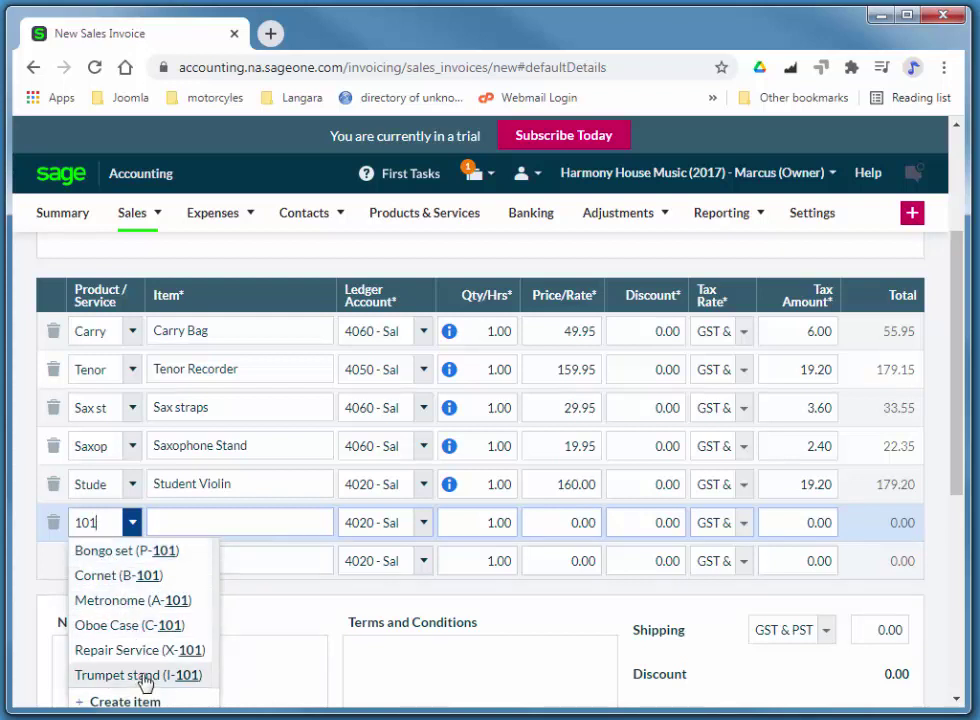
pyautogui.click(125, 549)
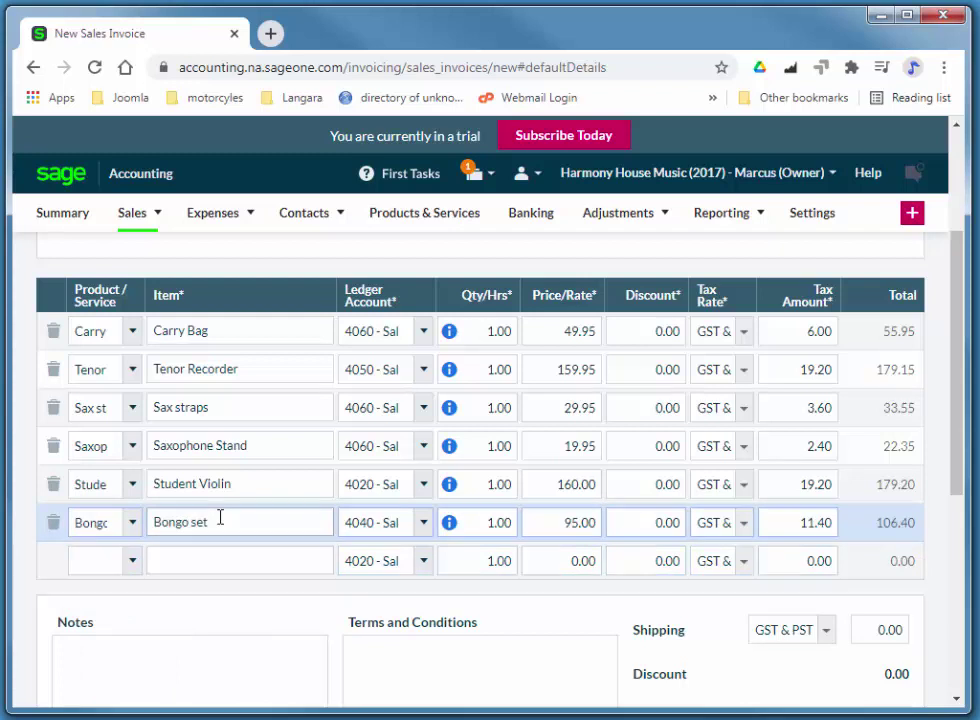
pyautogui.click(496, 520)
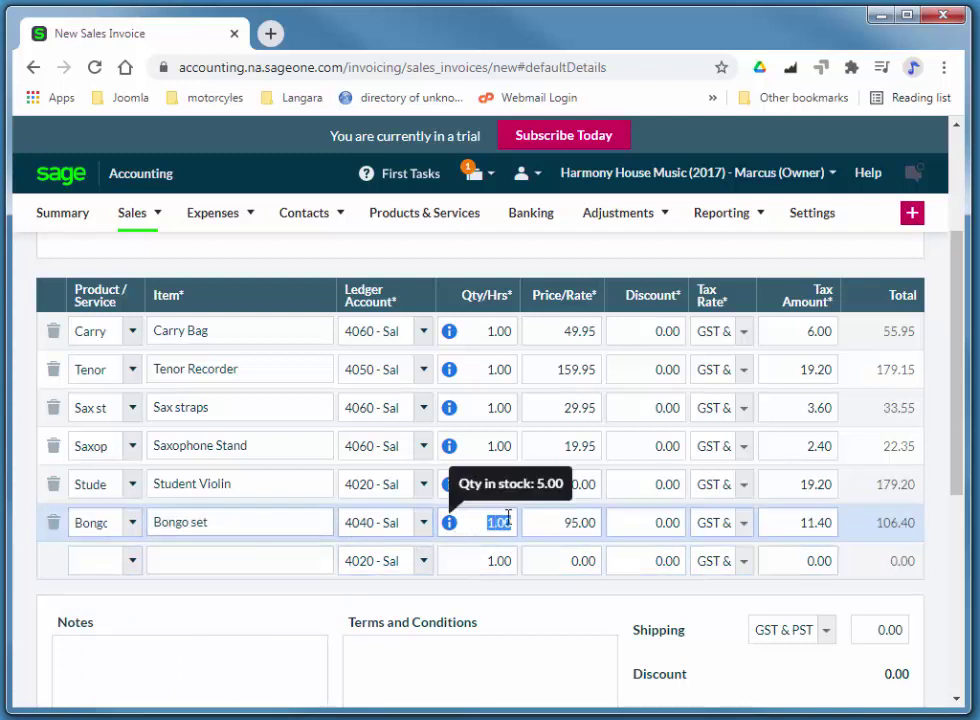
pyautogui.write('2')
pyautogui.press('Tab')
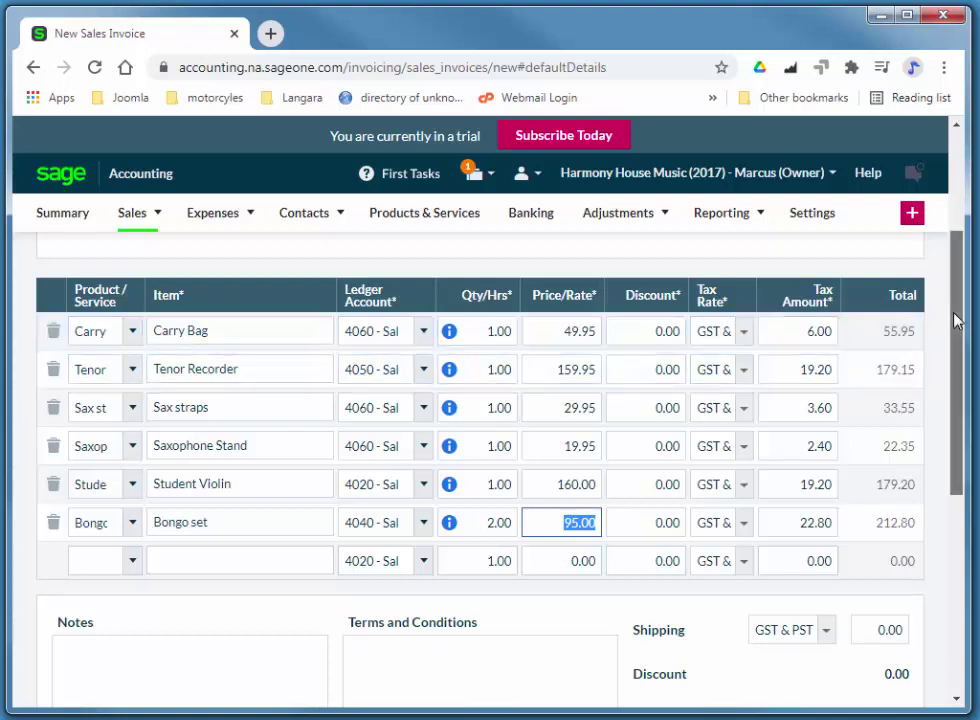
# - Set the invoice date to 03/17/2017, making it due 04/16/2017
pyautogui.moveTo(955, 320); pyautogui.dragTo(943, 224)
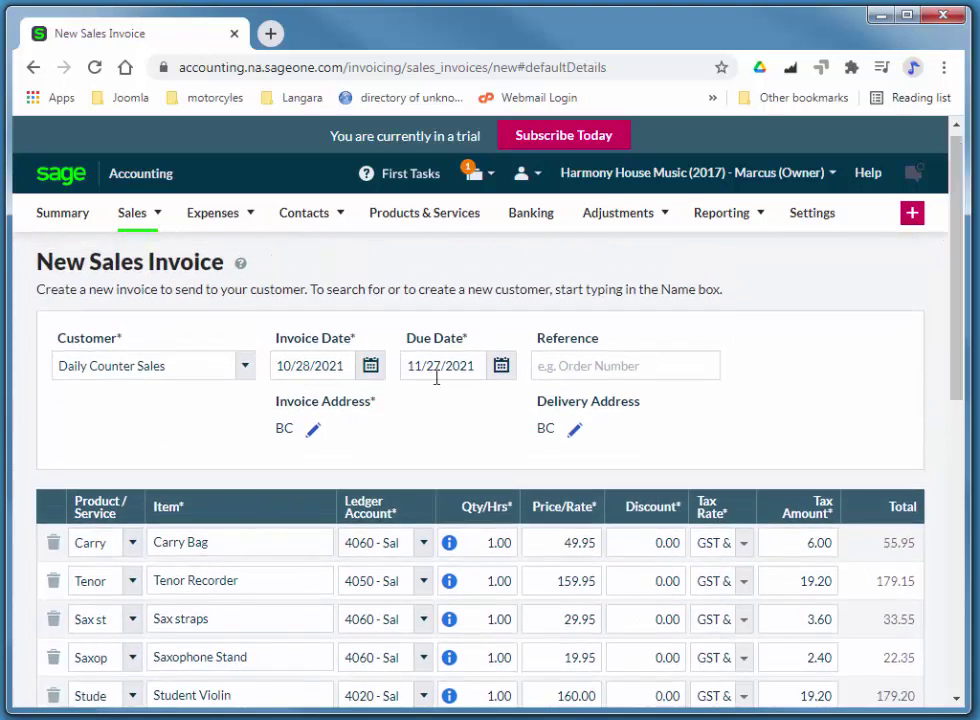
pyautogui.click(345, 365)
pyautogui.moveTo(345, 365); pyautogui.dragTo(193, 420)
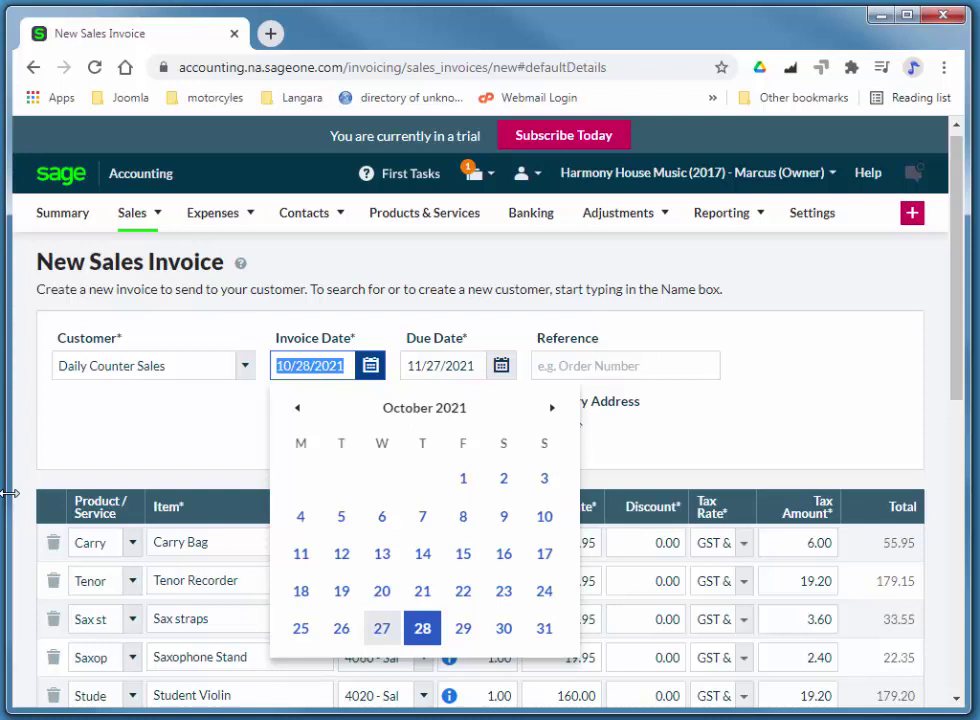
pyautogui.write('3/1')
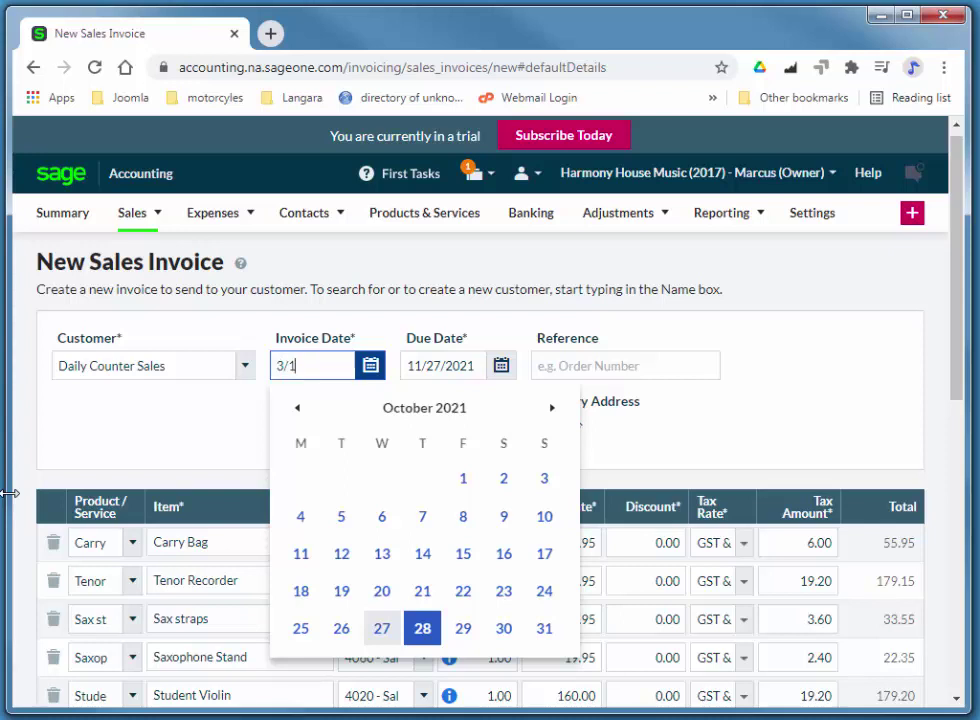
pyautogui.write('7/2017')
pyautogui.press('Tab')
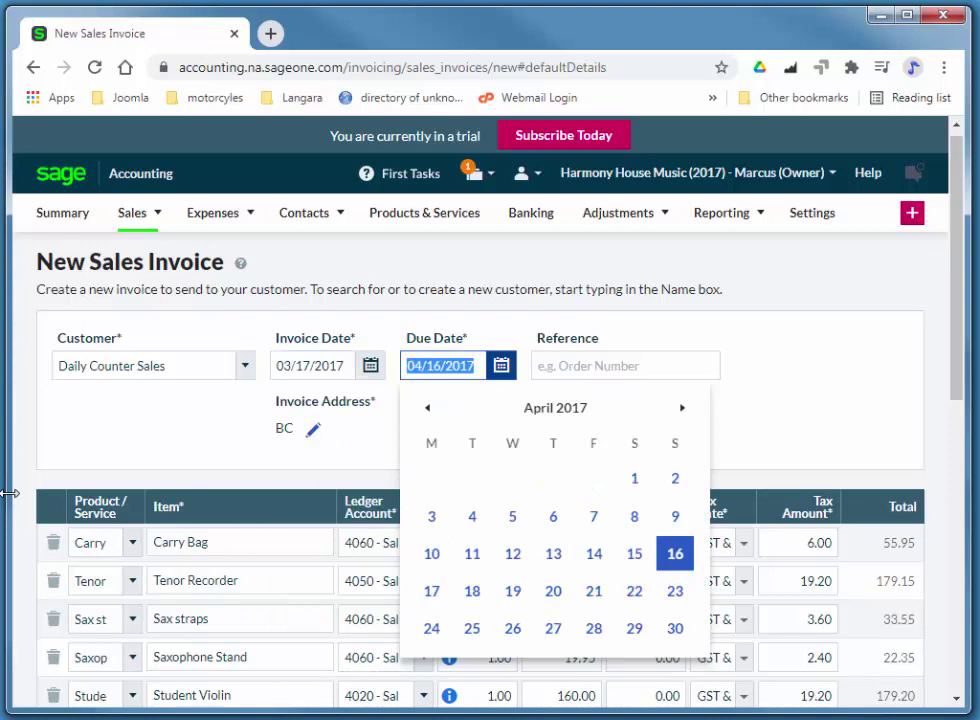
pyautogui.click(955, 307)
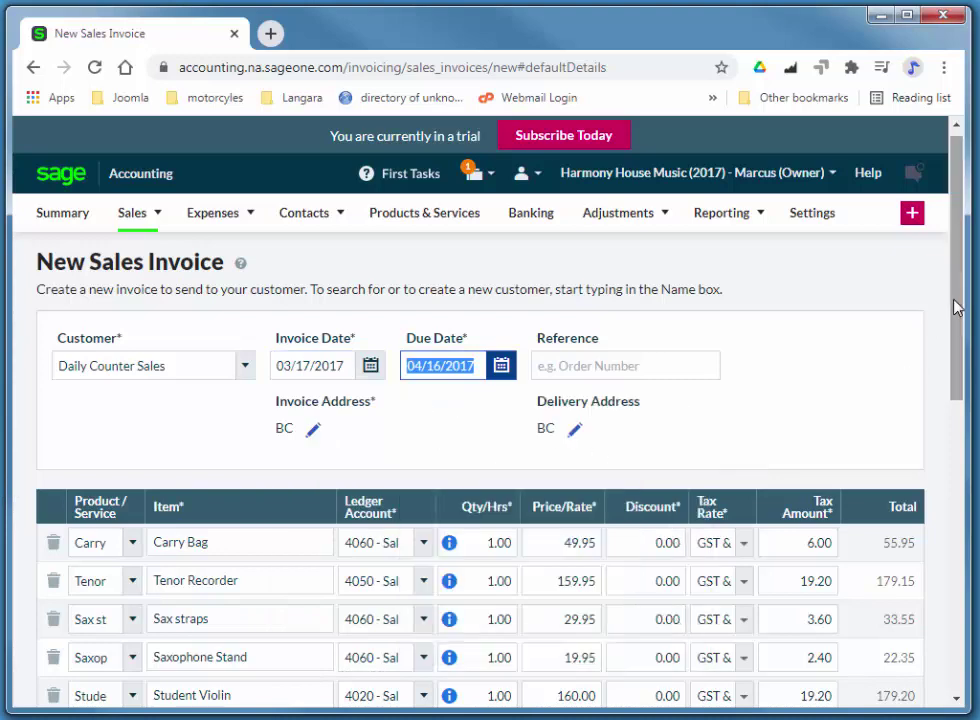
# - Save the 683.00 Daily Counter Sales invoice
pyautogui.scroll(-5, 955, 307)
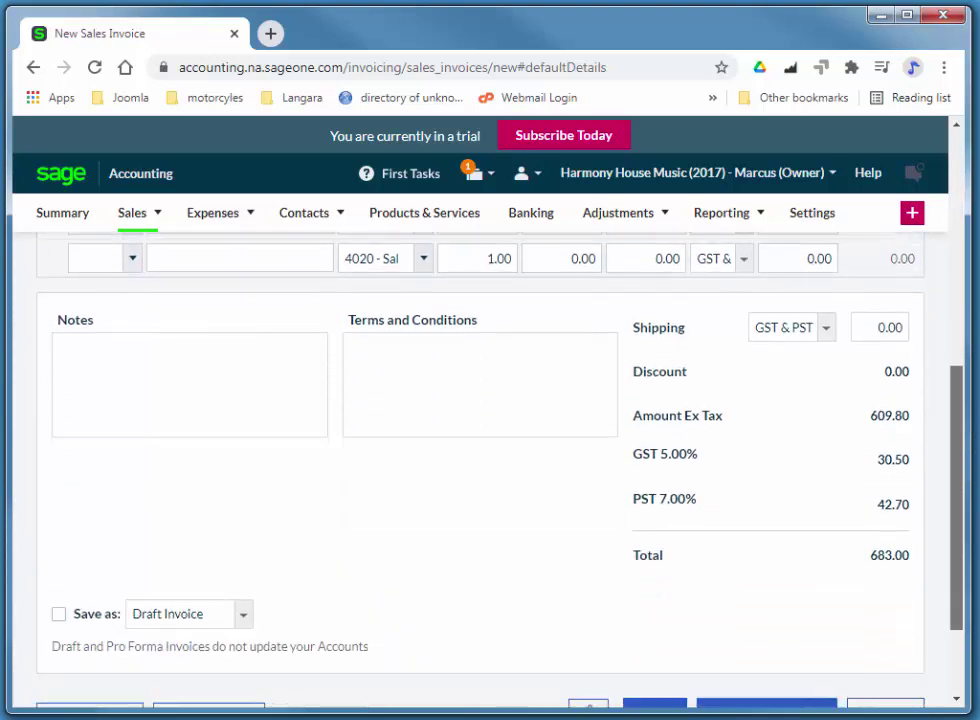
pyautogui.scroll(-2, 733, 615)
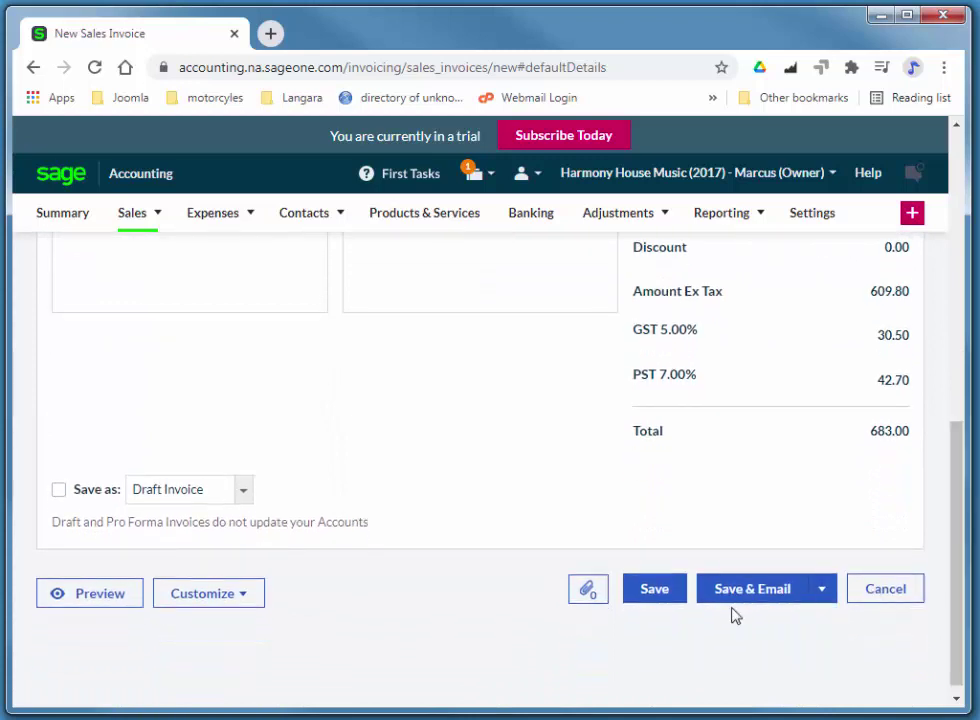
pyautogui.click(653, 592)
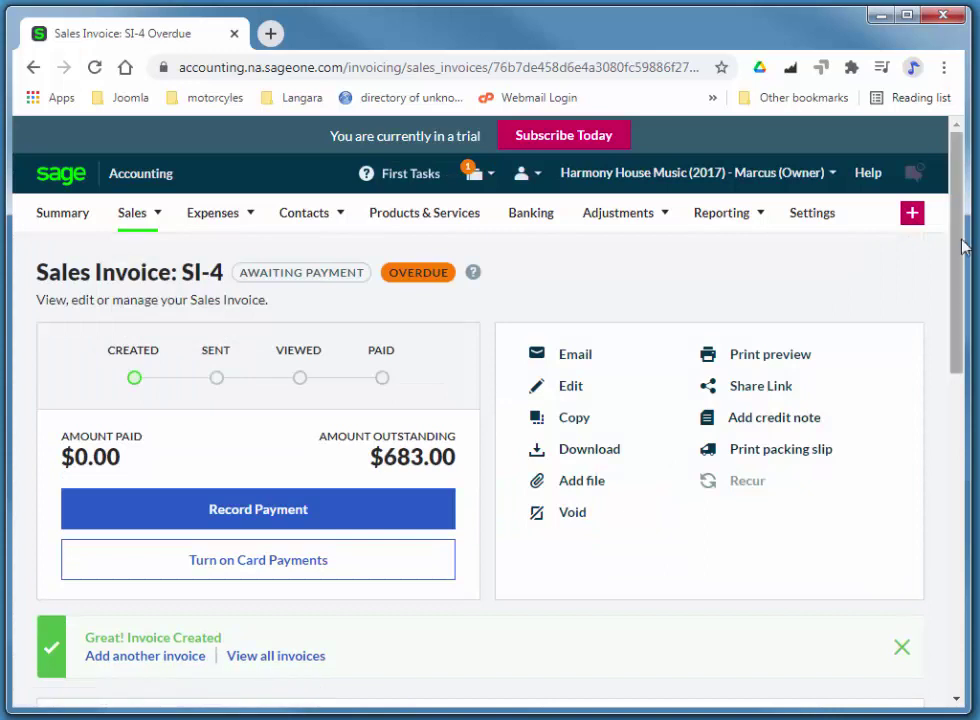
# - Fill in SI-4's 683.00 payment: dated 03/17/2017, into Cash for Deposit (1020), method Cash
pyautogui.scroll(-1, 960, 409)
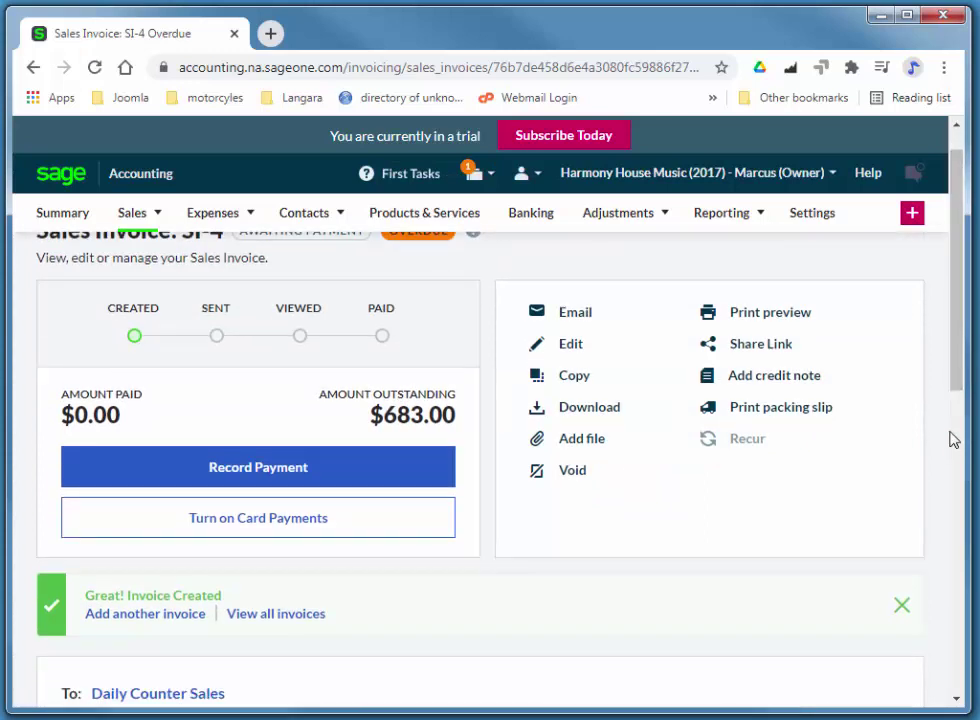
pyautogui.click(258, 479)
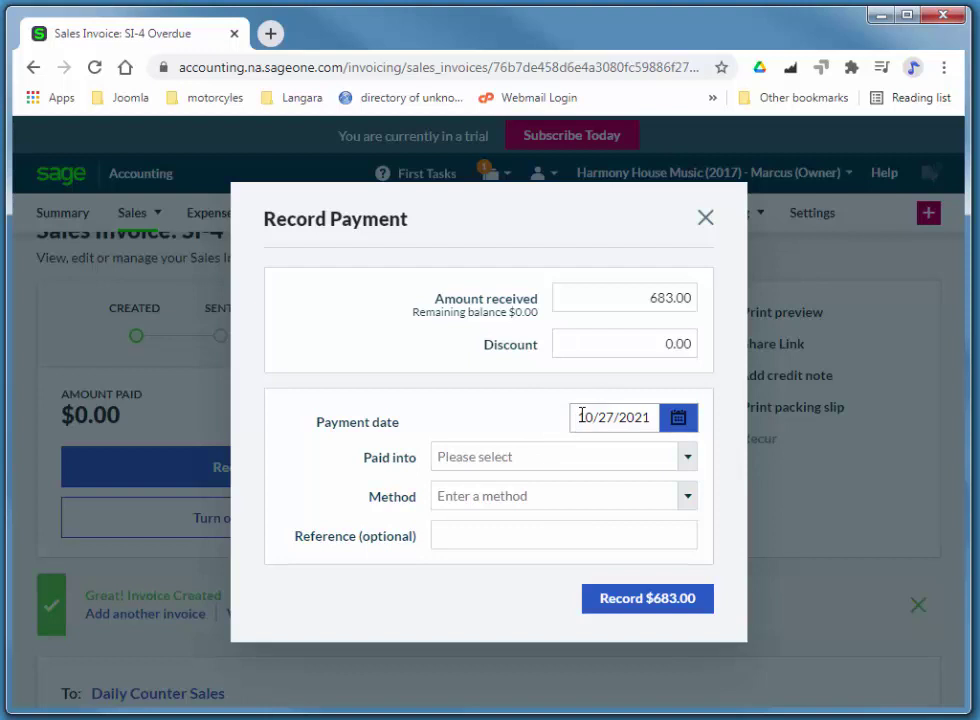
pyautogui.click(579, 418)
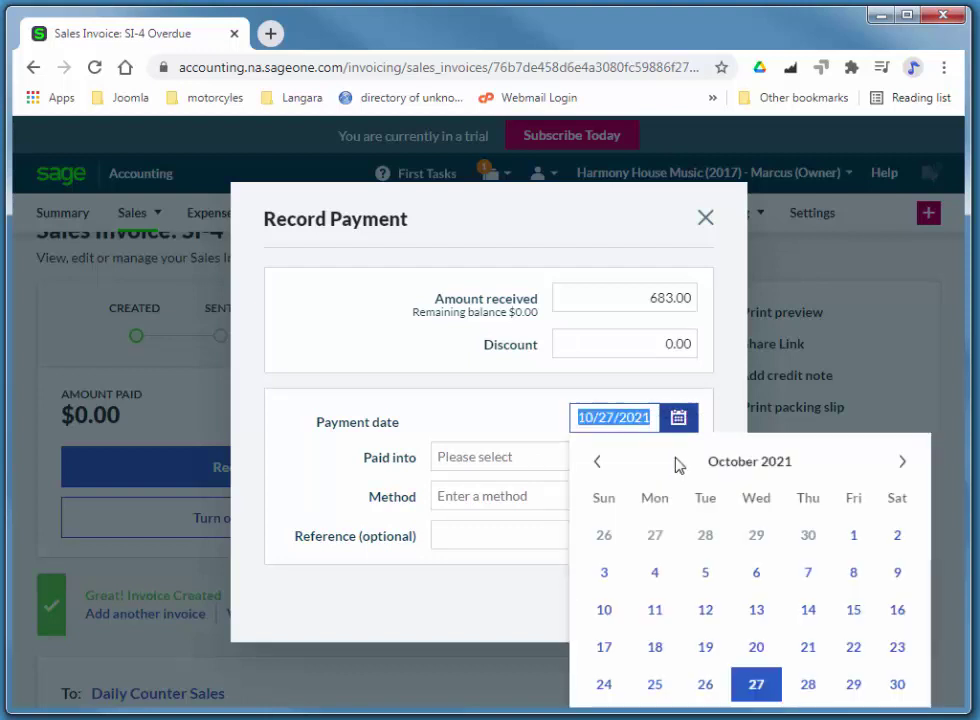
pyautogui.write('3/171')
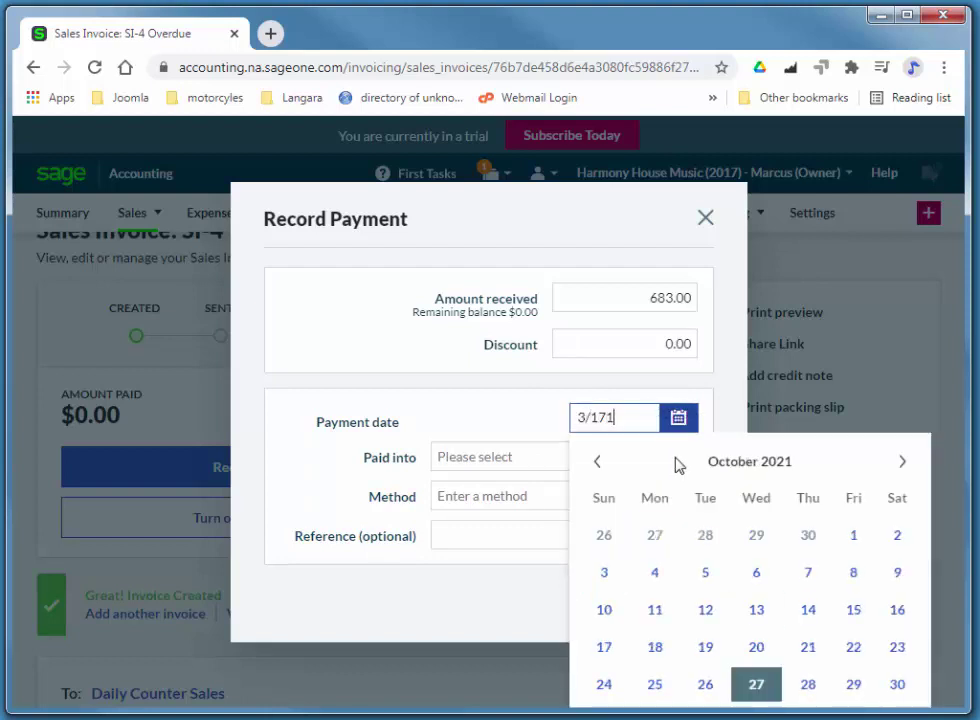
pyautogui.press('BackSpace')
pyautogui.write('/17')
pyautogui.click(683, 458)
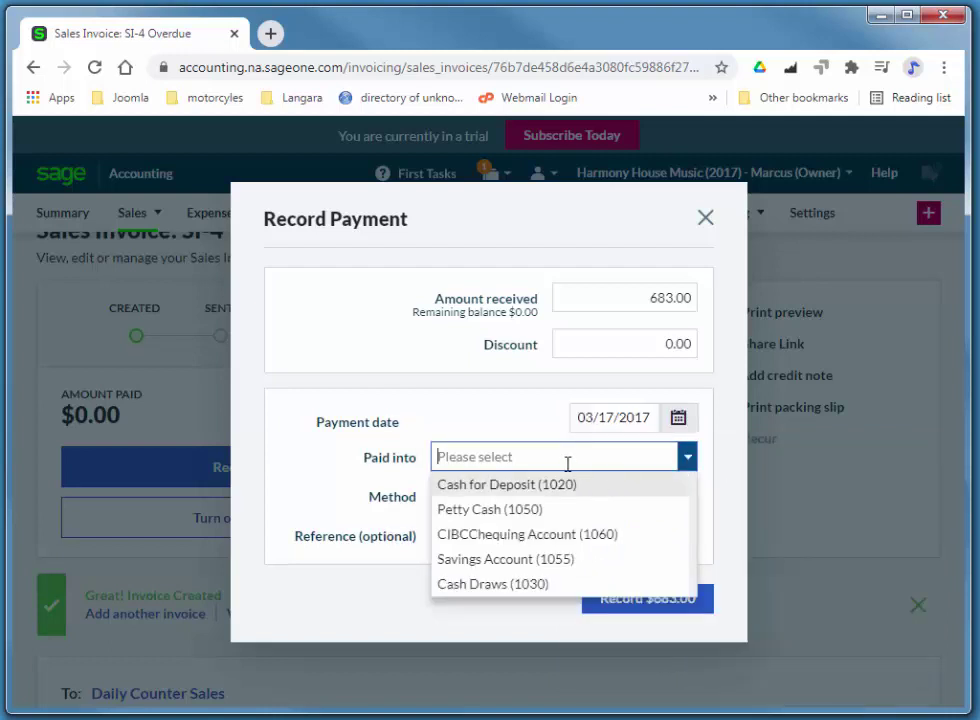
pyautogui.click(526, 486)
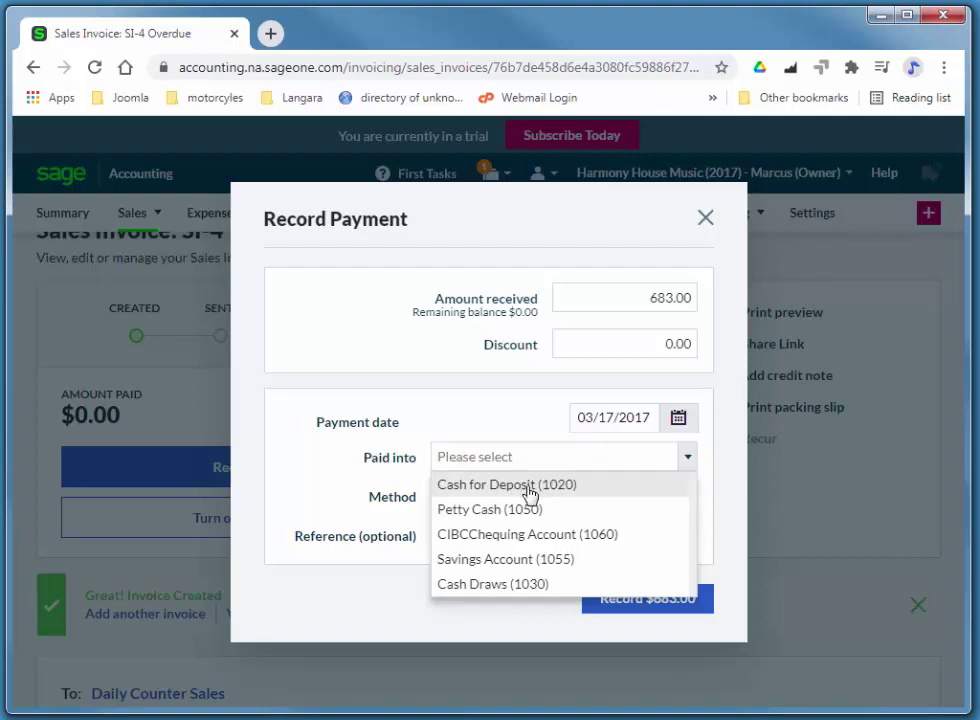
pyautogui.click(505, 499)
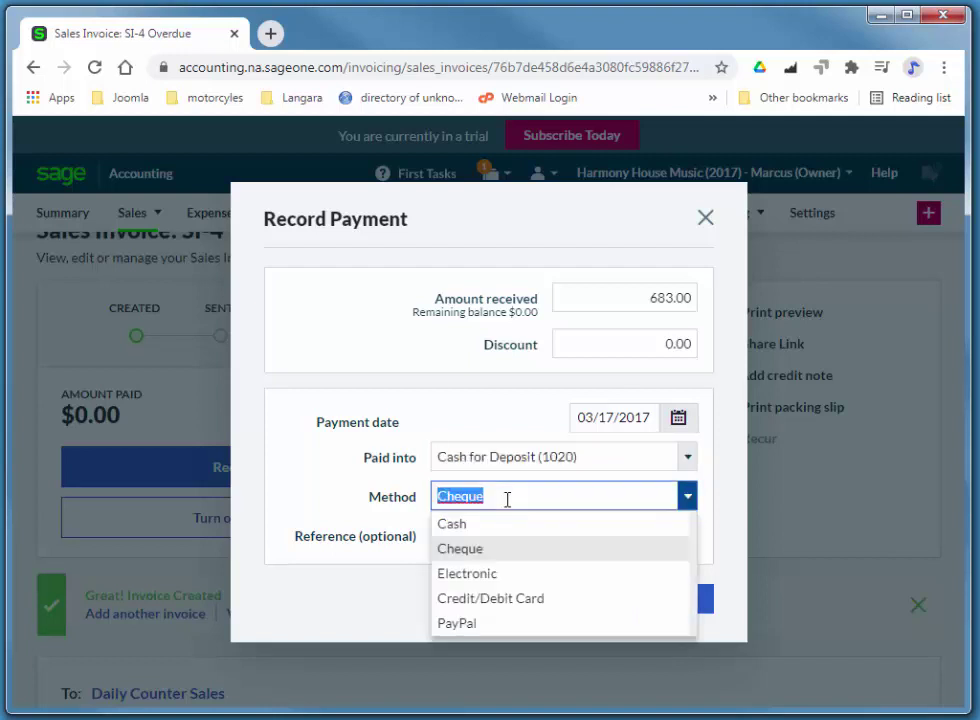
pyautogui.click(479, 531)
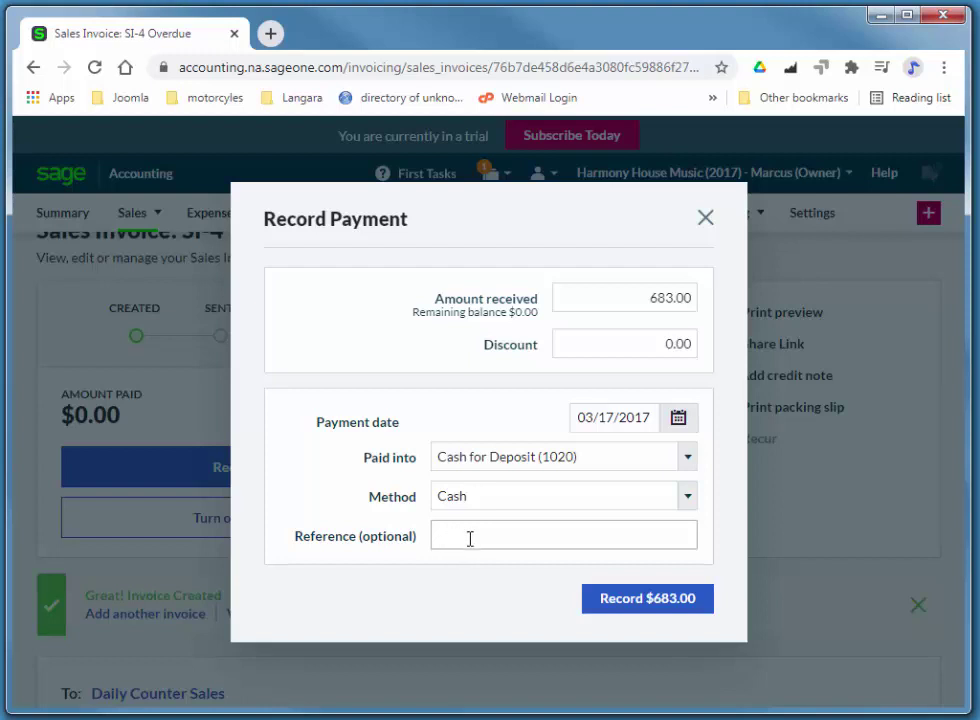
# - Record the $683.00 payment, leaving SI-4 paid with nothing outstanding
pyautogui.click(645, 603)
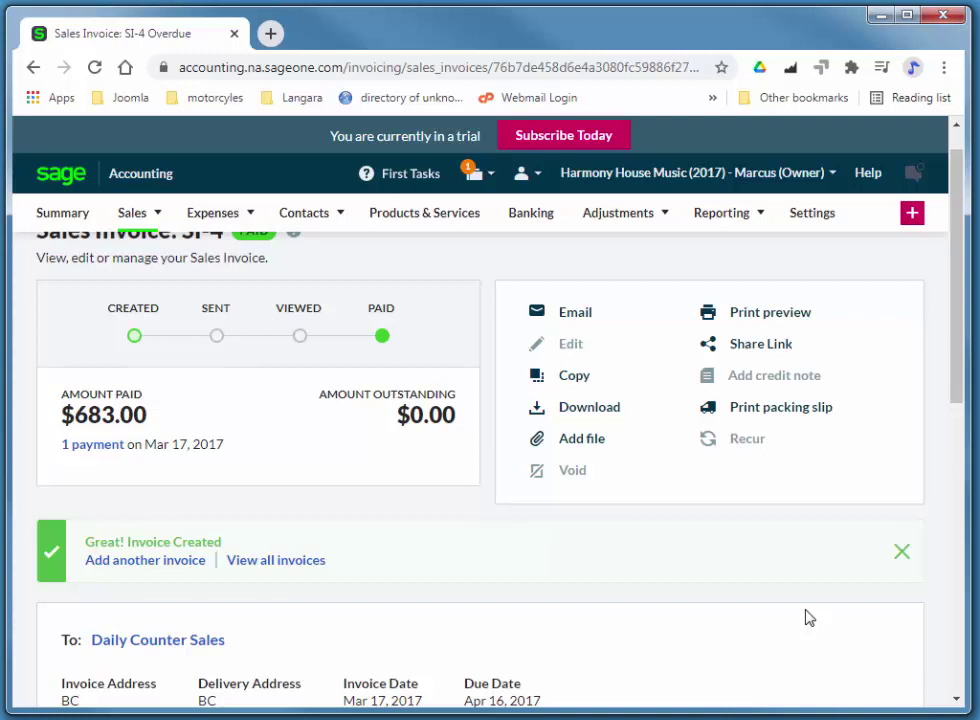
pyautogui.moveTo(205, 222)
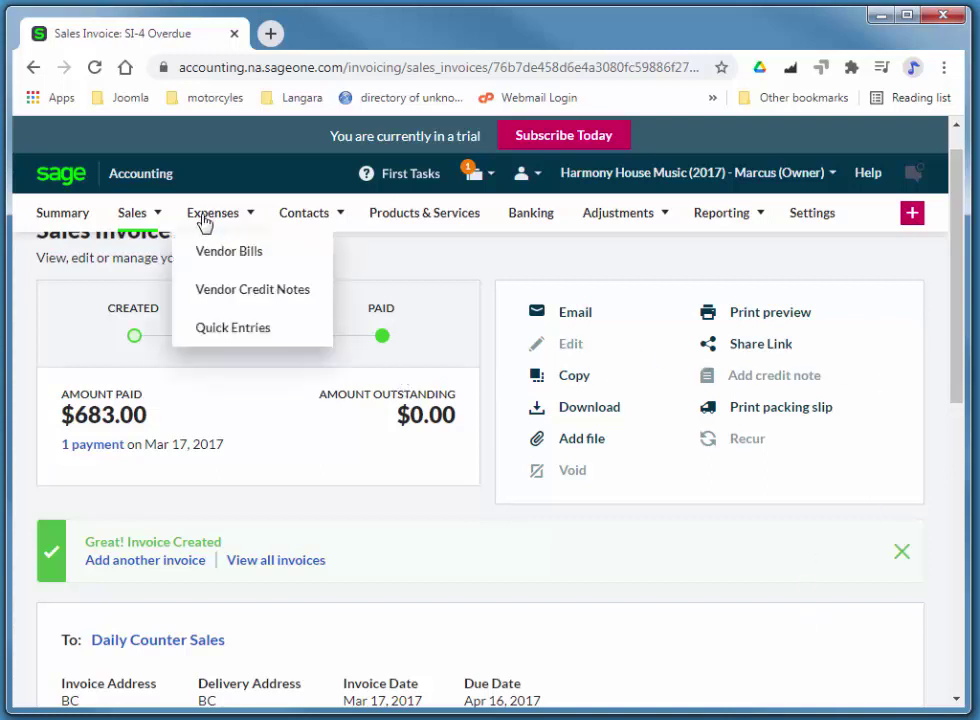
pyautogui.moveTo(152, 222)
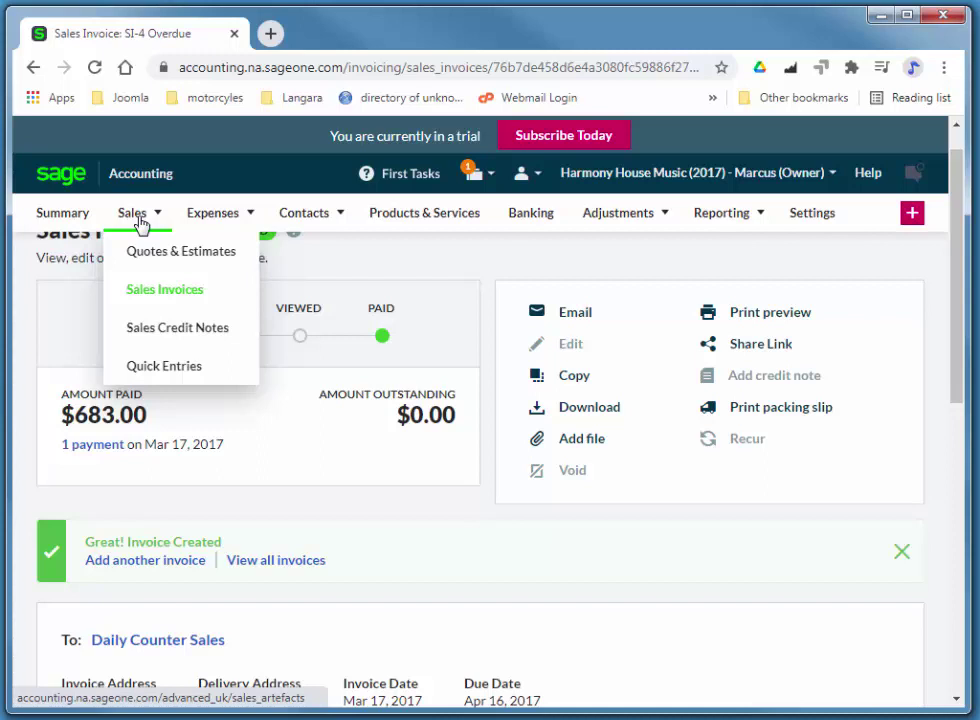
# - Start a new sales credit note for customer Daily Counter Sales
pyautogui.click(177, 330)
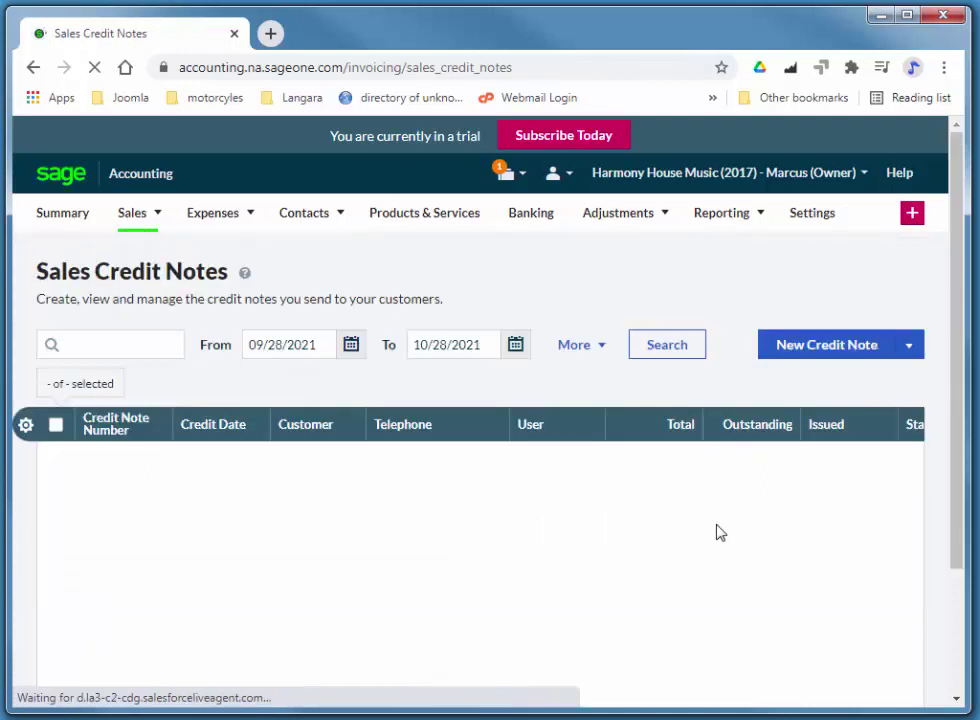
pyautogui.click(848, 345)
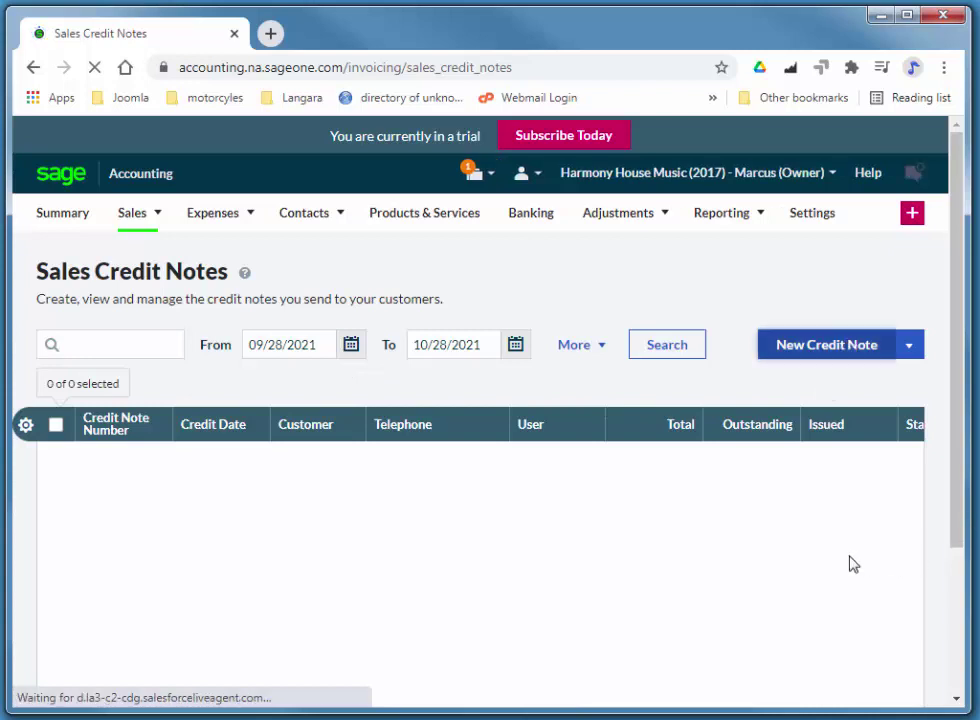
pyautogui.click(116, 376)
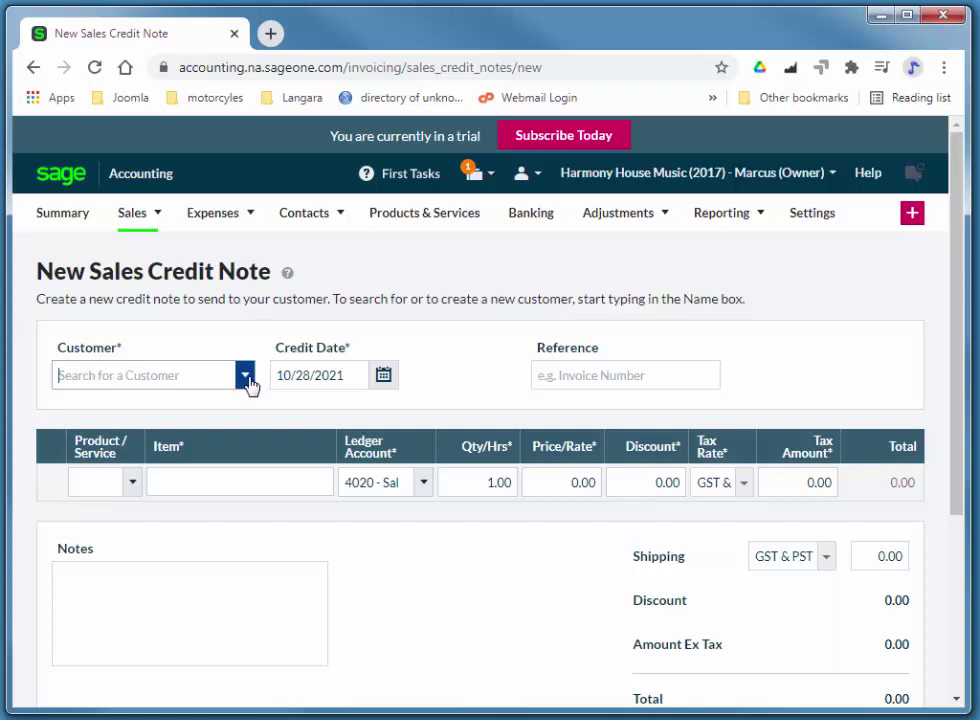
pyautogui.click(245, 377)
pyautogui.click(158, 477)
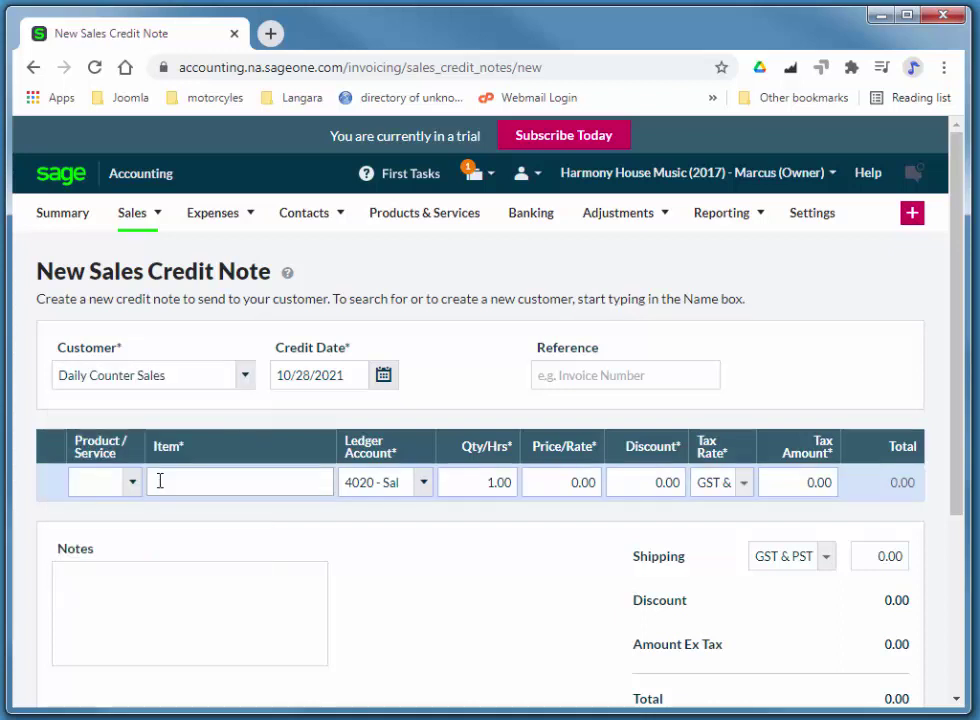
# - Set the credit note date to 03/31/2017
pyautogui.click(279, 375)
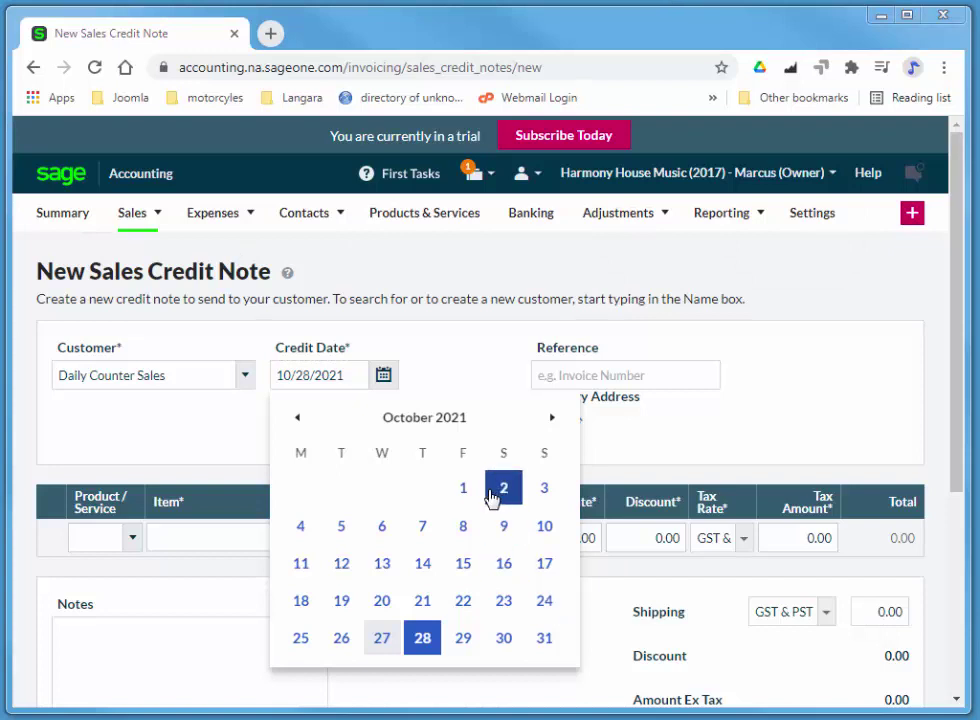
pyautogui.click(350, 376)
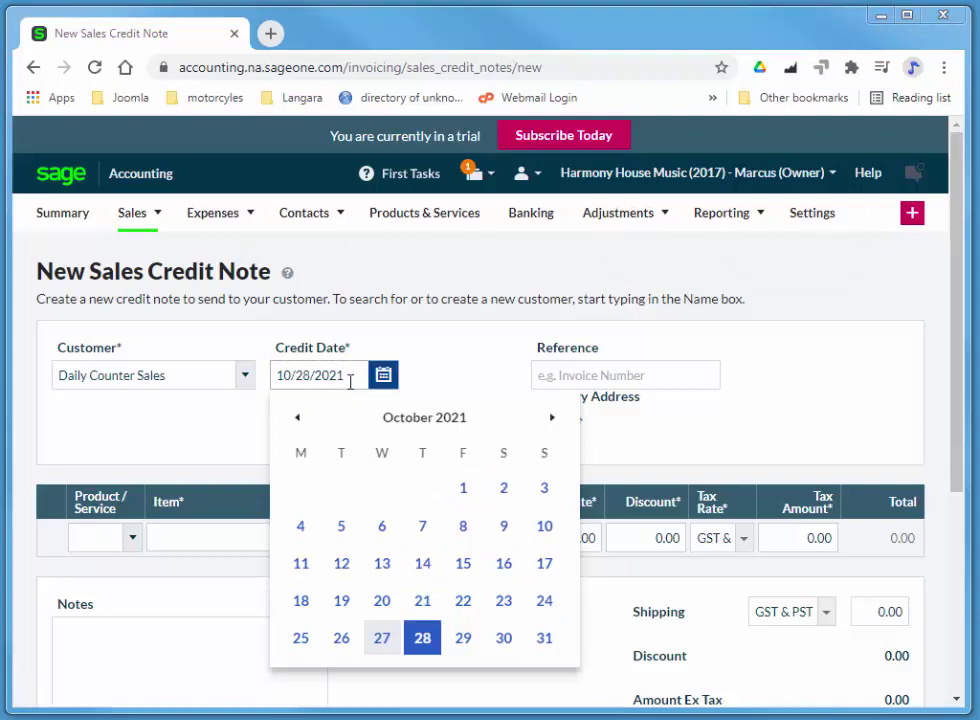
pyautogui.moveTo(350, 376); pyautogui.dragTo(271, 374)
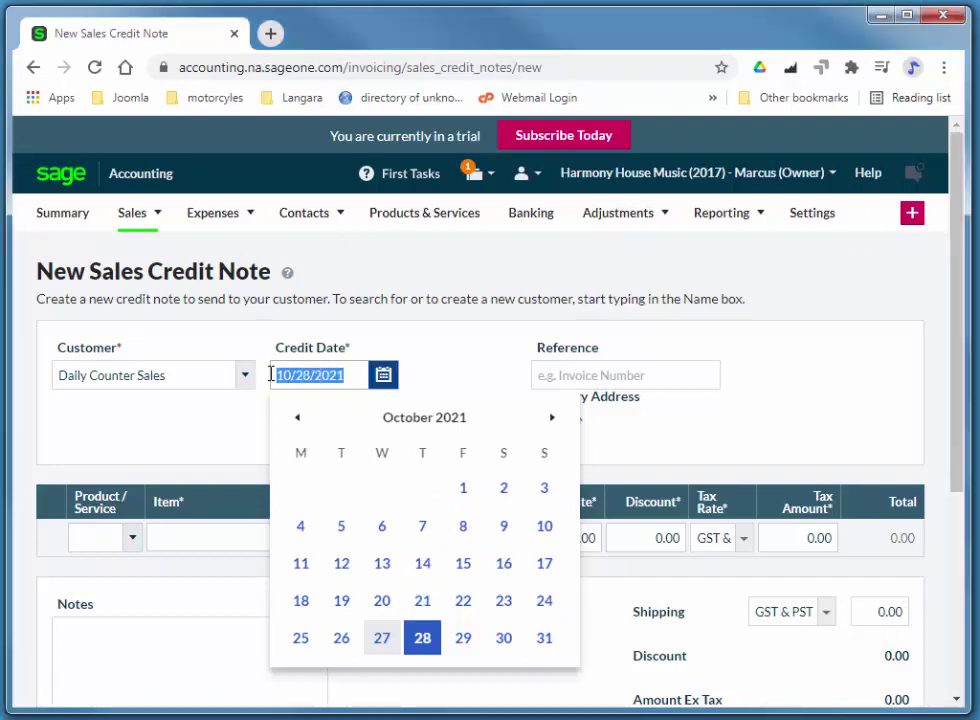
pyautogui.write('3/3')
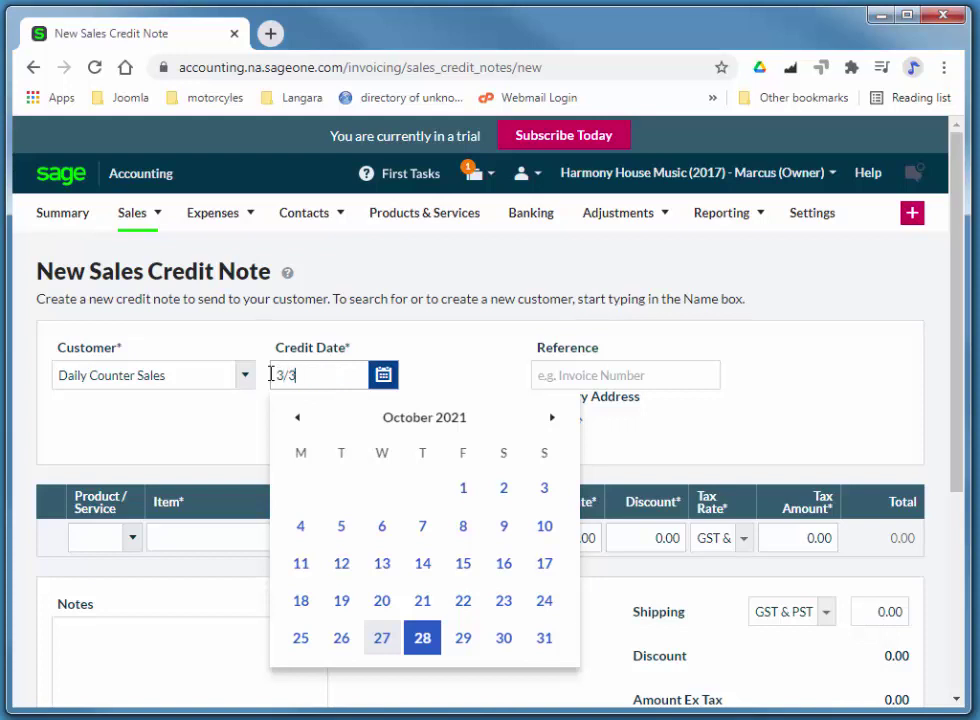
pyautogui.write('1/2017')
pyautogui.press('Tab')
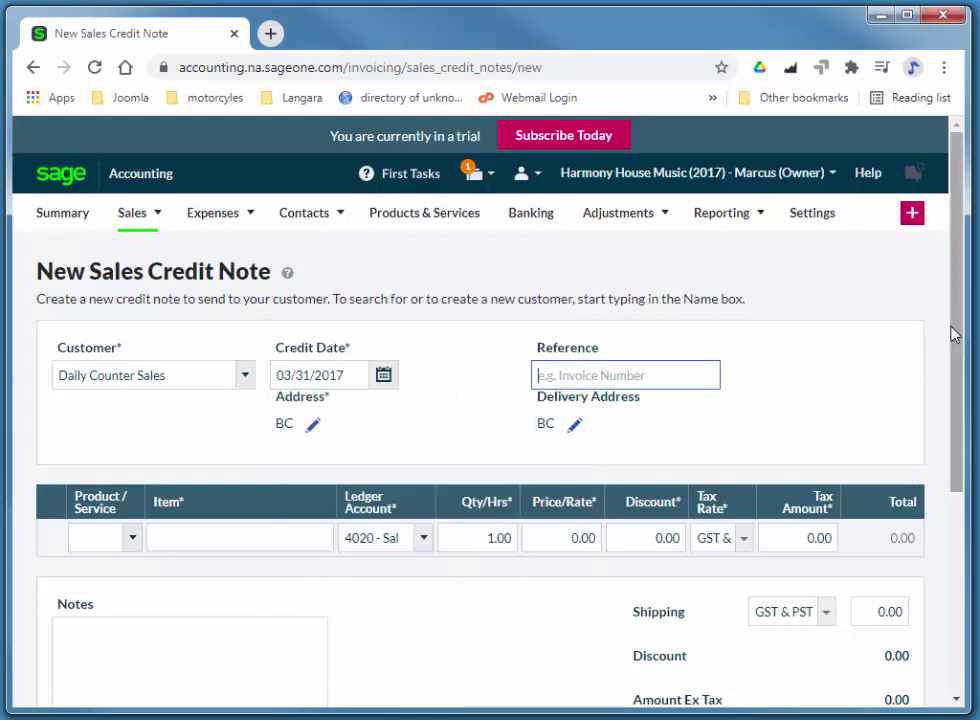
pyautogui.moveTo(954, 341); pyautogui.dragTo(955, 397)
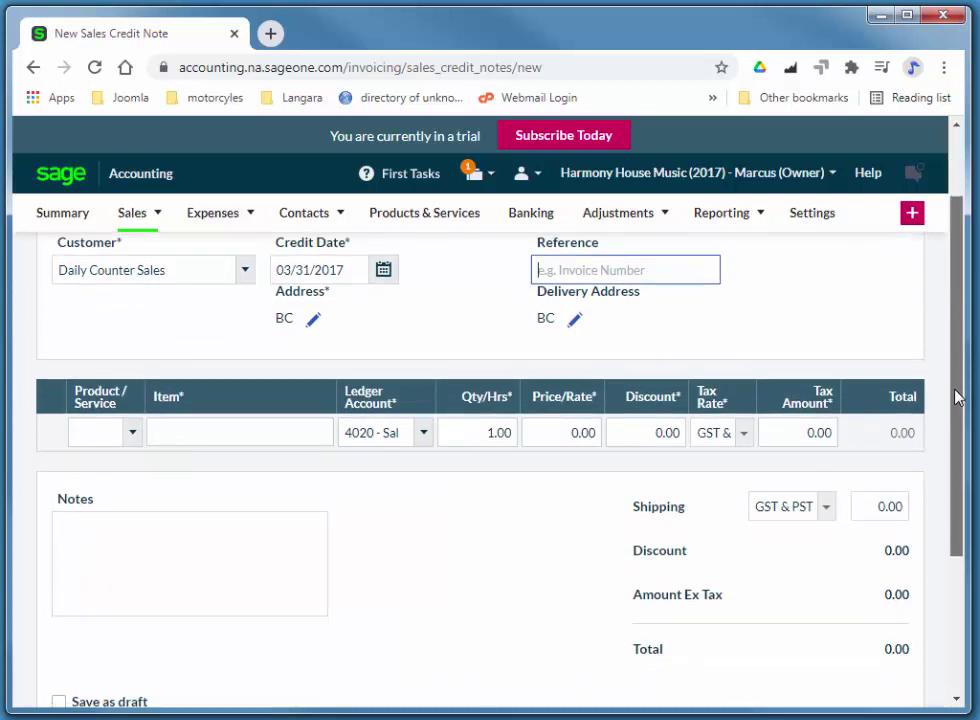
# - Add one Student Violin line at 160.00 to the credit note
pyautogui.click(109, 433)
pyautogui.write('stude')
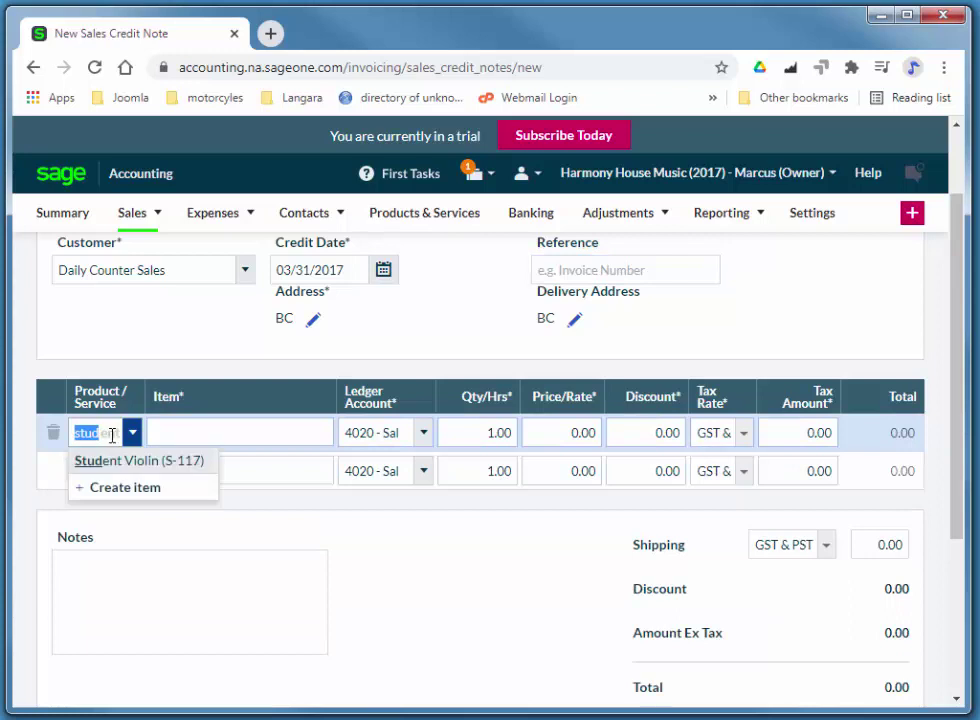
pyautogui.click(131, 460)
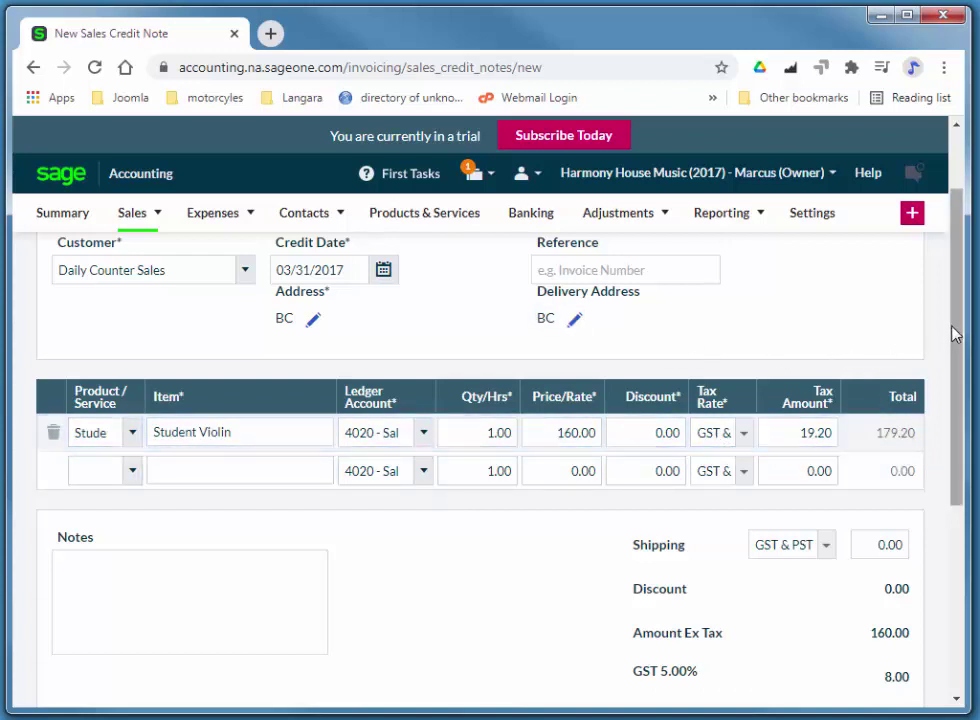
# - Write a note with the customer's name and 'cash refund on returned item', then save the credit note
pyautogui.scroll(-1, 955, 338)
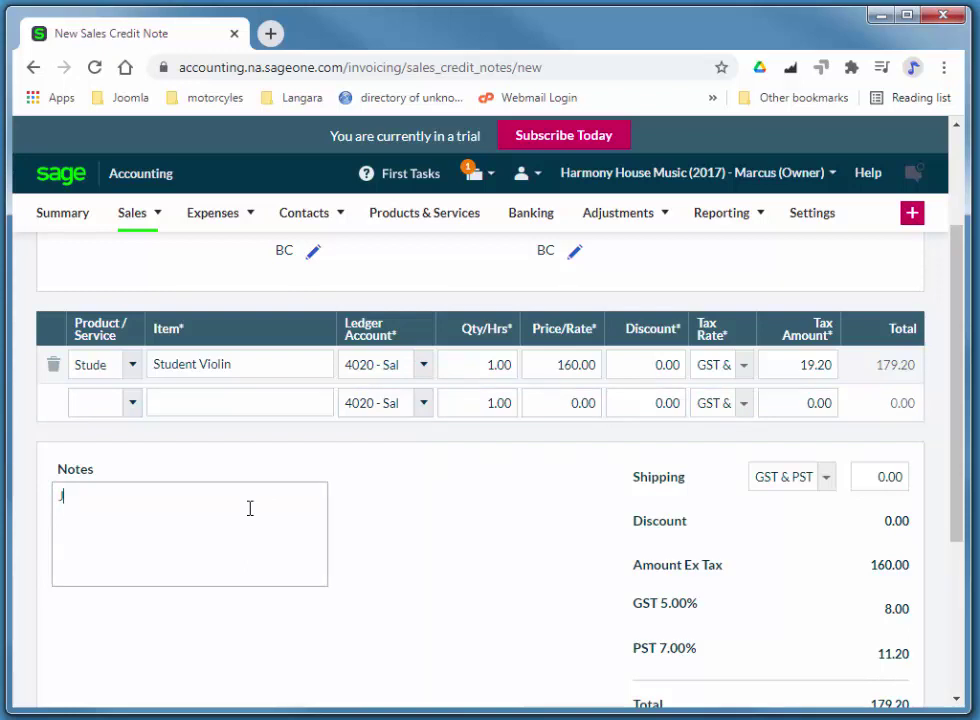
pyautogui.write('cas')
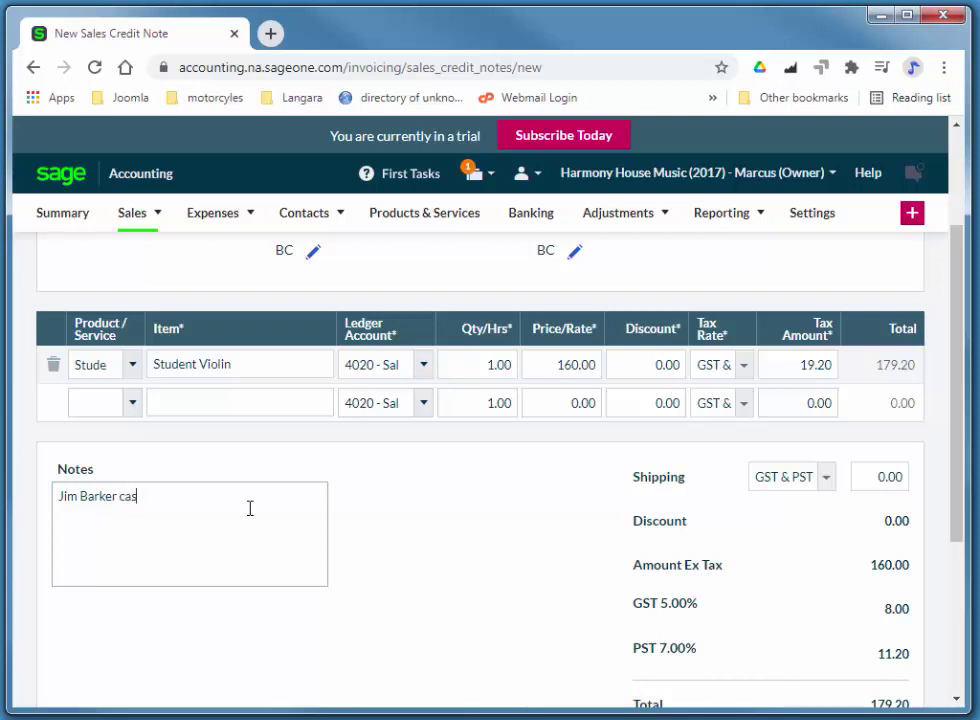
pyautogui.write('h refund on returned iterm')
pyautogui.press('BackSpace')
pyautogui.press('BackSpace')
pyautogui.write('m')
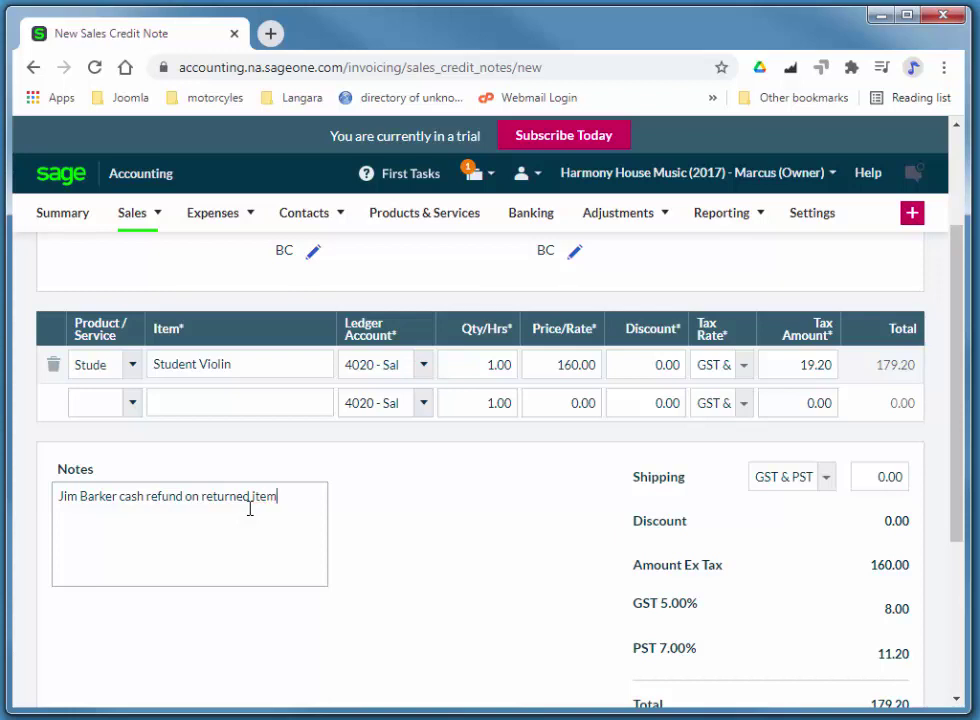
pyautogui.click(962, 426)
pyautogui.moveTo(961, 497); pyautogui.dragTo(976, 569)
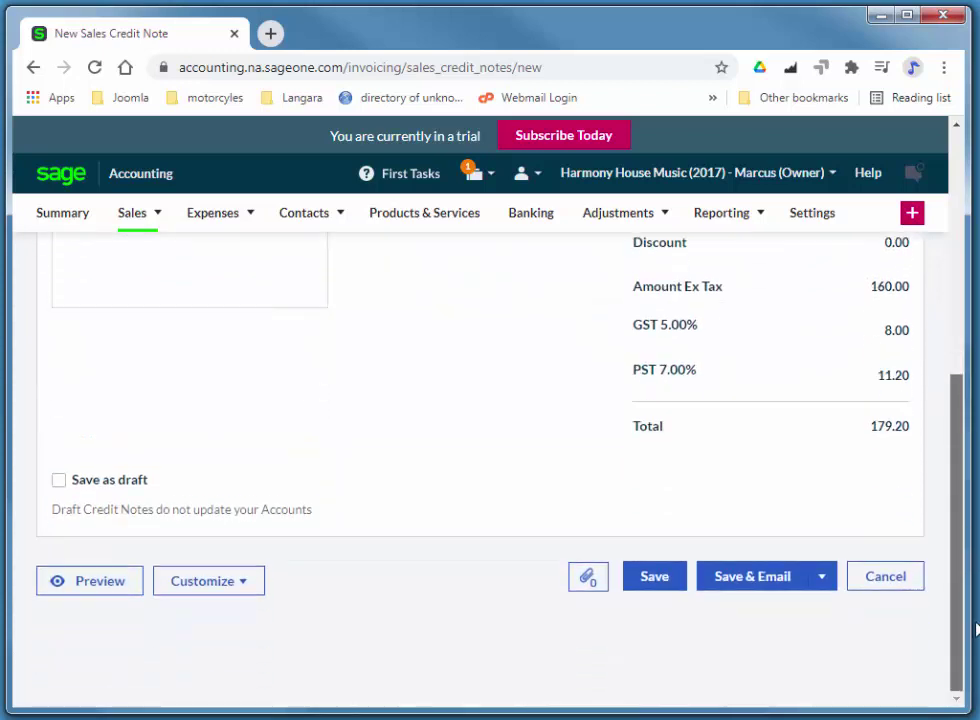
pyautogui.click(664, 590)
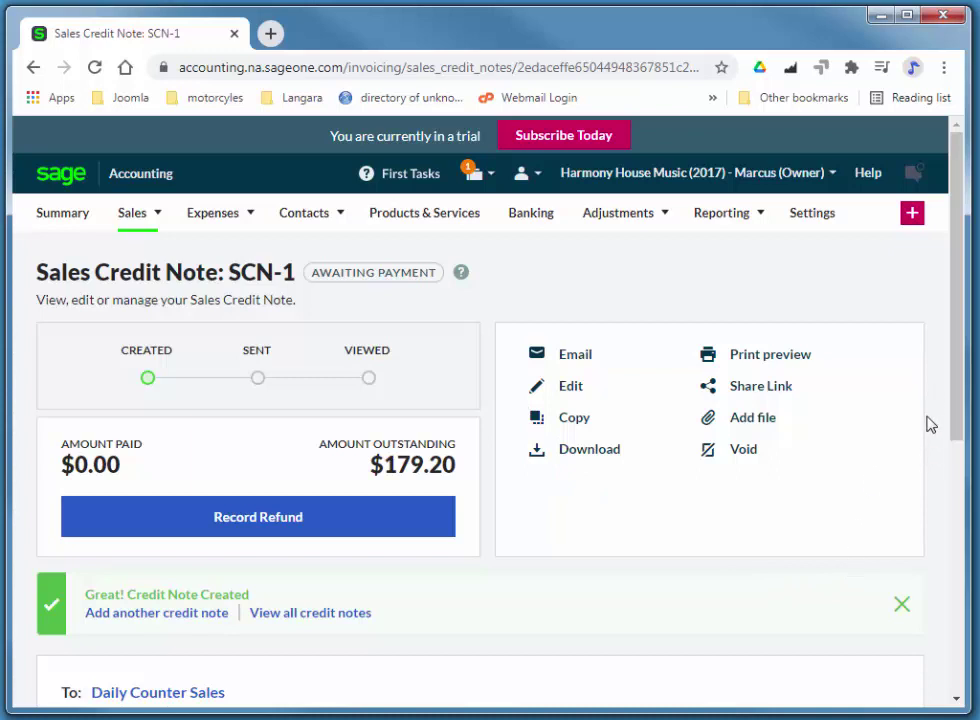
# - Open the refund entry for credit note SCN-1 to refund 179.20
pyautogui.click(277, 524)
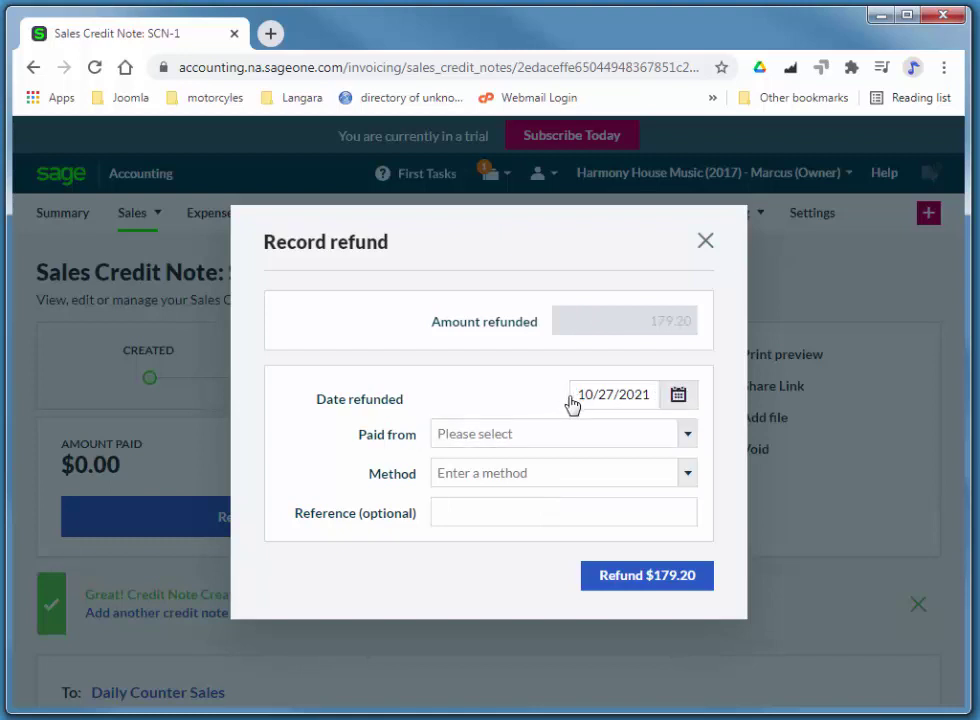
# - Set the SCN-1 refund date to 03/31/2017
pyautogui.click(575, 395)
pyautogui.click(575, 395)
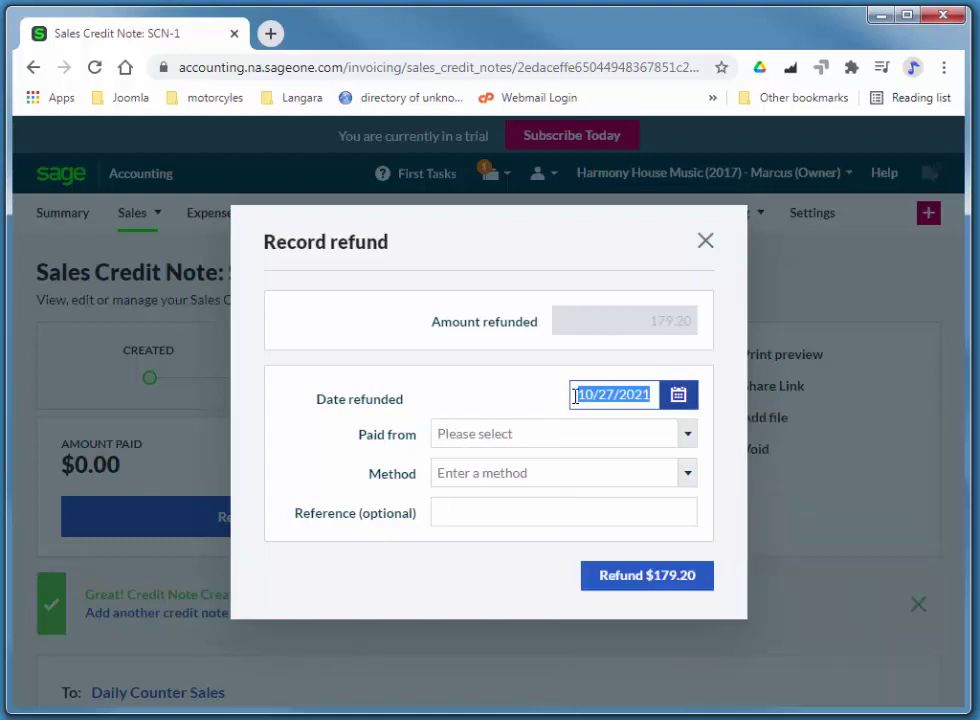
pyautogui.write('10/03/2020')
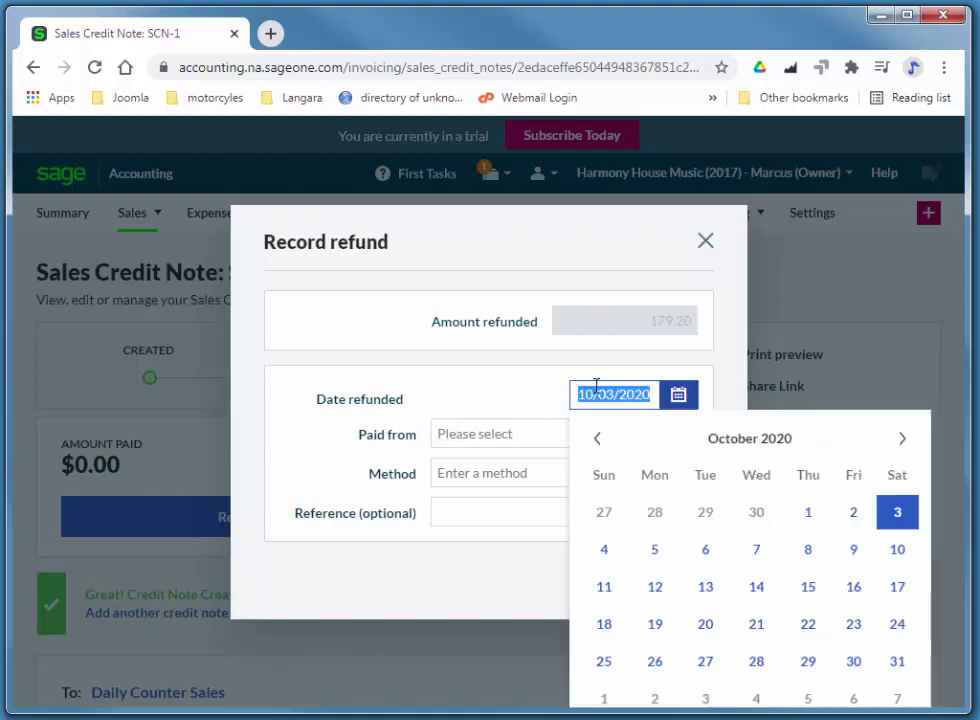
pyautogui.write('3/31')
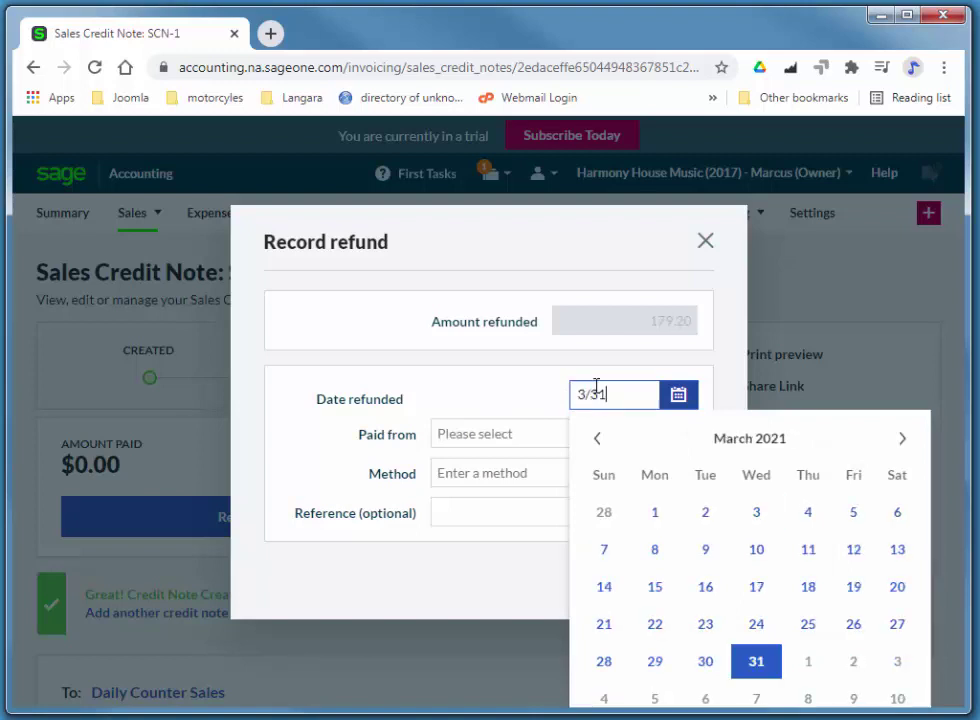
pyautogui.write('/')
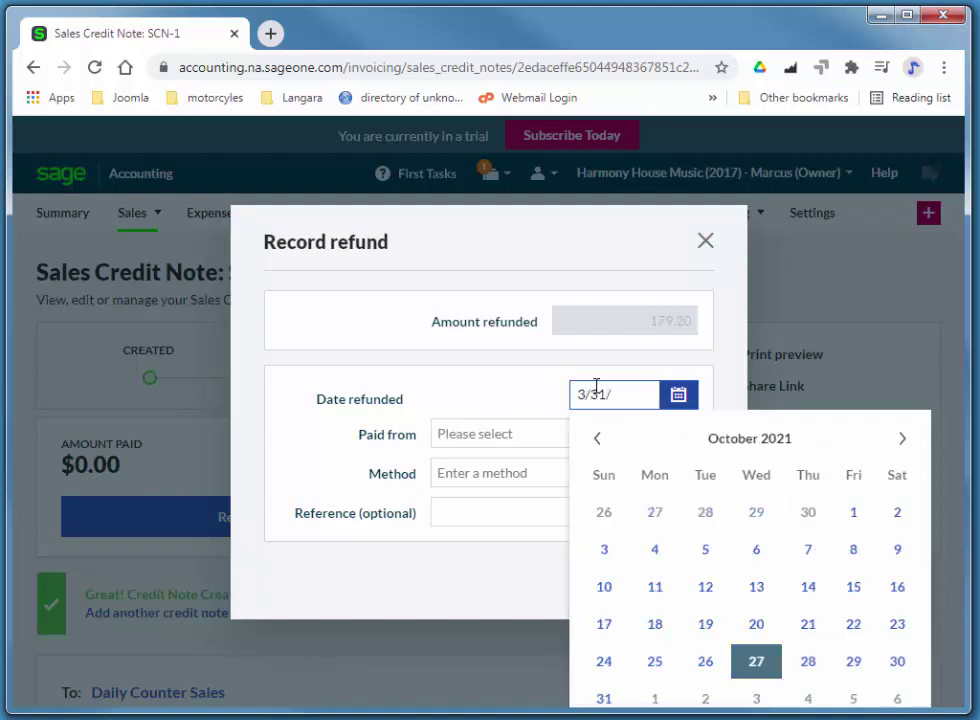
pyautogui.write('2017')
pyautogui.press('Tab')
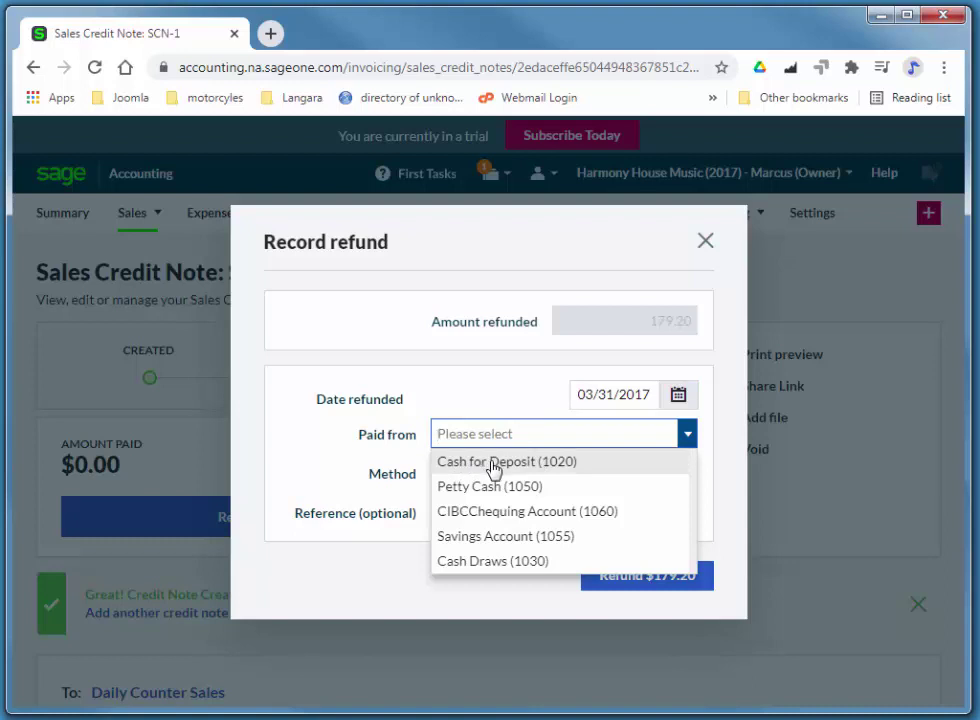
# - Refund $179.20 in Cash from Cash for Deposit (1020)
pyautogui.click(493, 462)
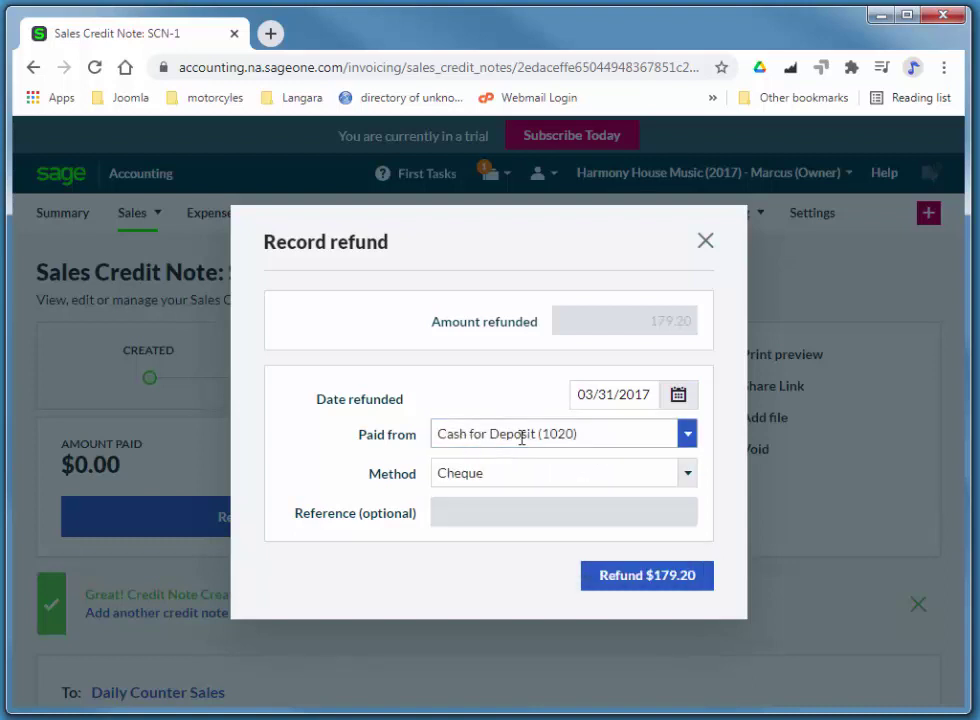
pyautogui.click(474, 468)
pyautogui.click(466, 503)
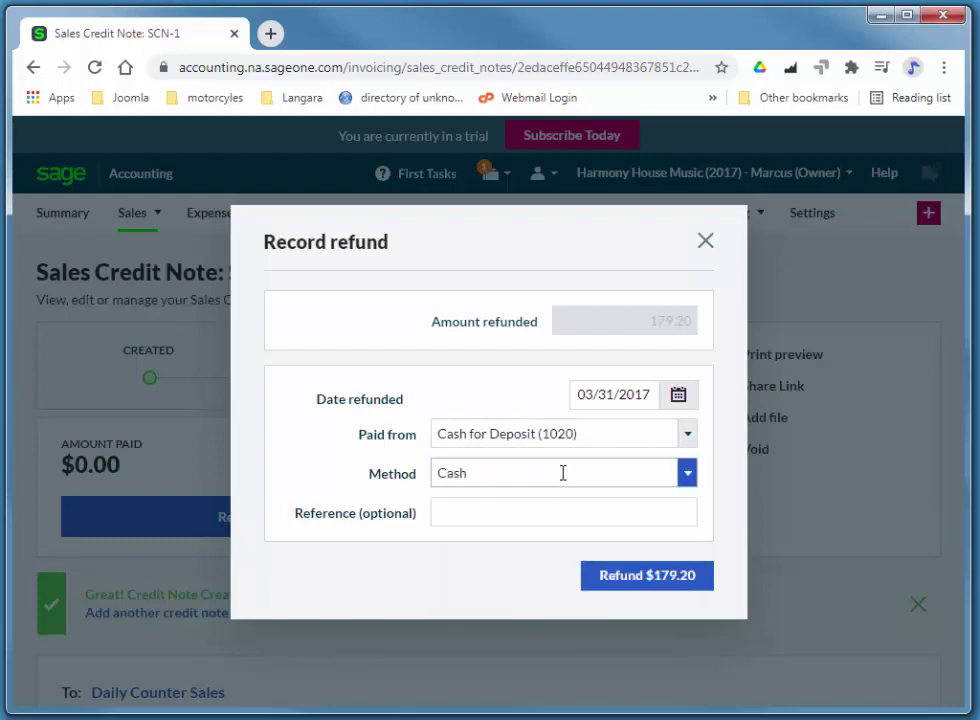
pyautogui.click(638, 582)
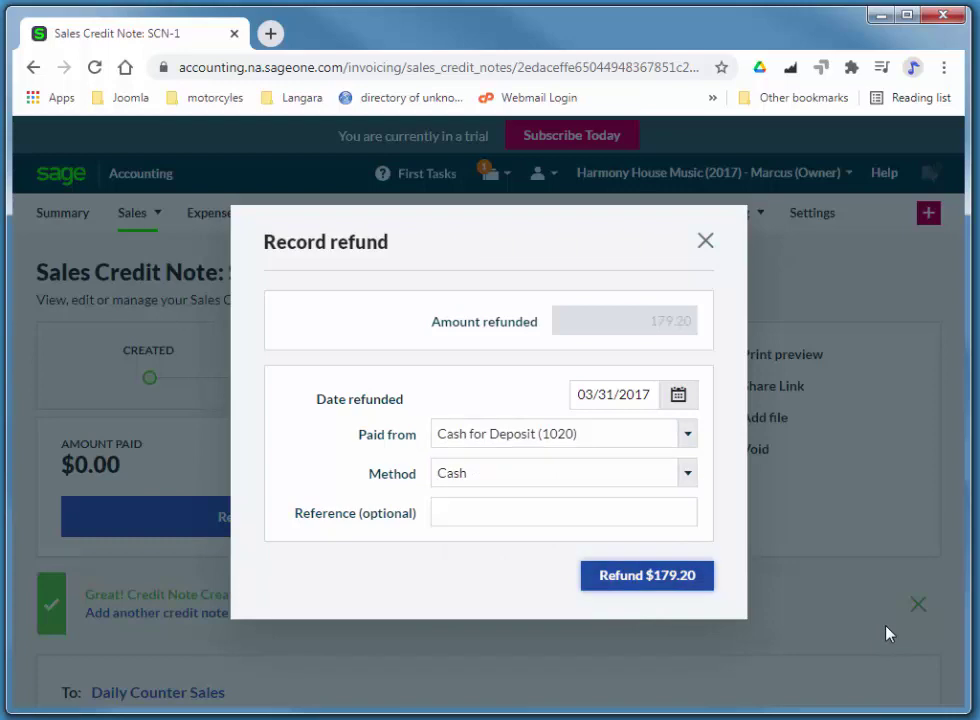